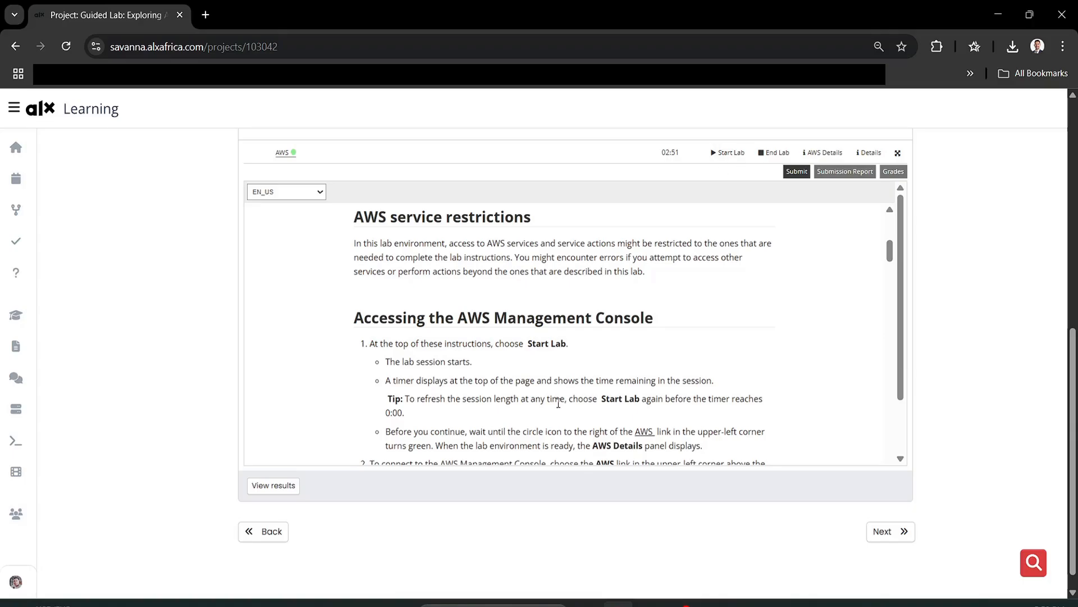
- Open the AWS Management Console in a new tab from the lab's AWS link
{"action": "scroll", "coordinate": [528, 395], "scroll_direction": "down", "scroll_amount": 1}
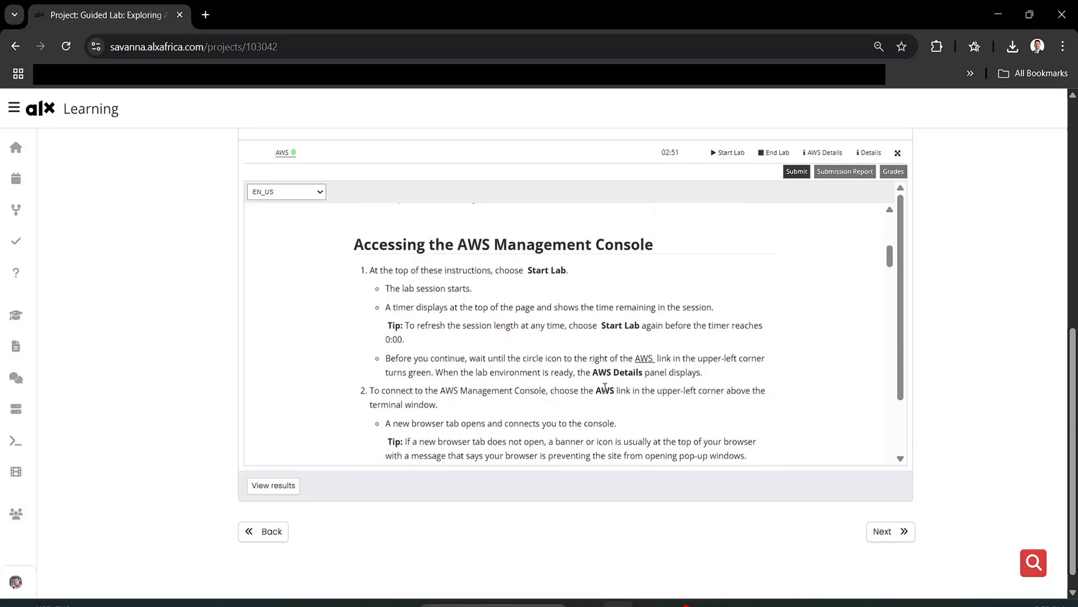
{"action": "scroll", "coordinate": [606, 390], "scroll_direction": "down", "scroll_amount": 1}
{"action": "scroll", "coordinate": [607, 393], "scroll_direction": "up", "scroll_amount": 1}
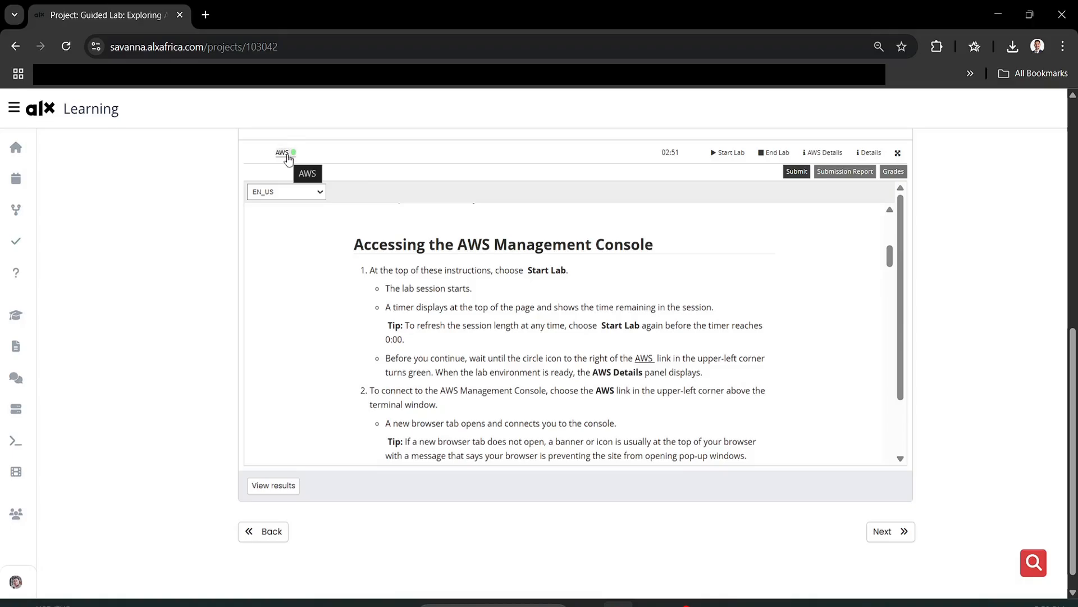
{"action": "left_click", "coordinate": [285, 153]}
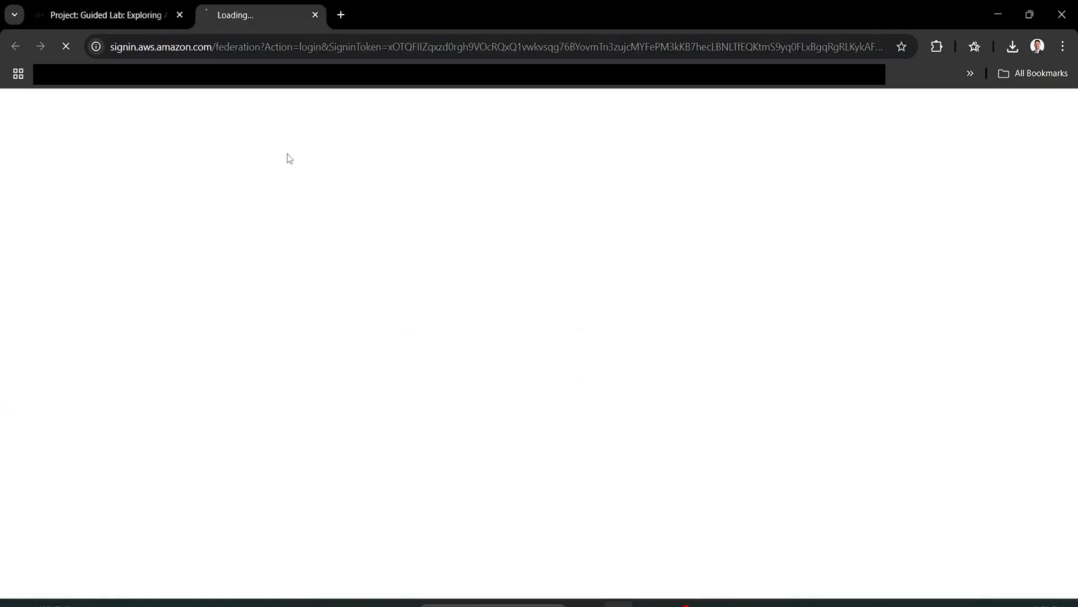
- Review lab steps 1–8 and the list of three IAM users, then return to Console Home
{"action": "left_click", "coordinate": [113, 8]}
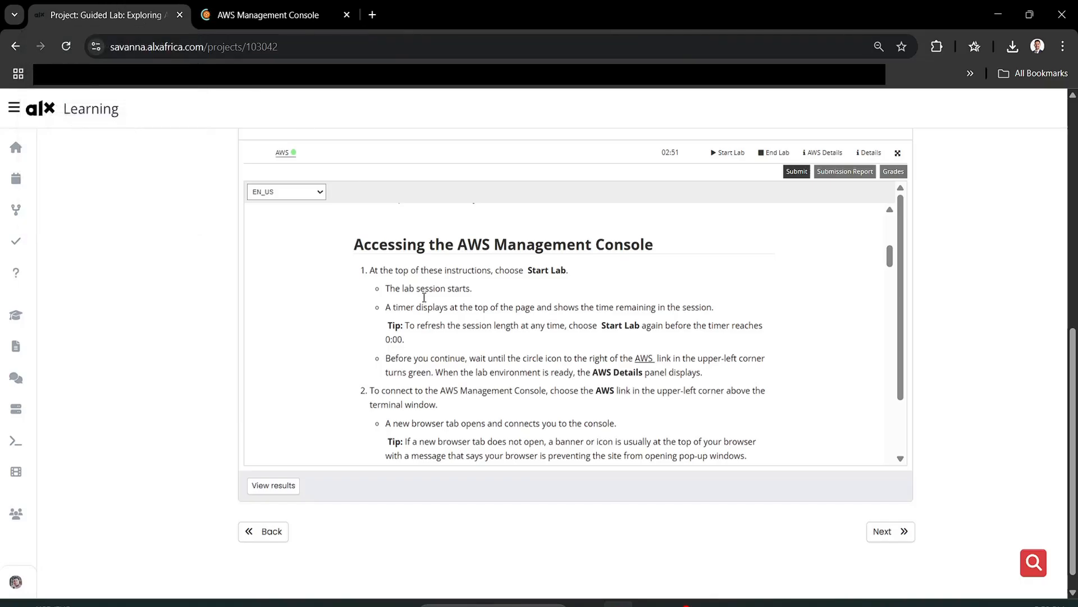
{"action": "scroll", "coordinate": [476, 388], "scroll_direction": "down", "scroll_amount": 1}
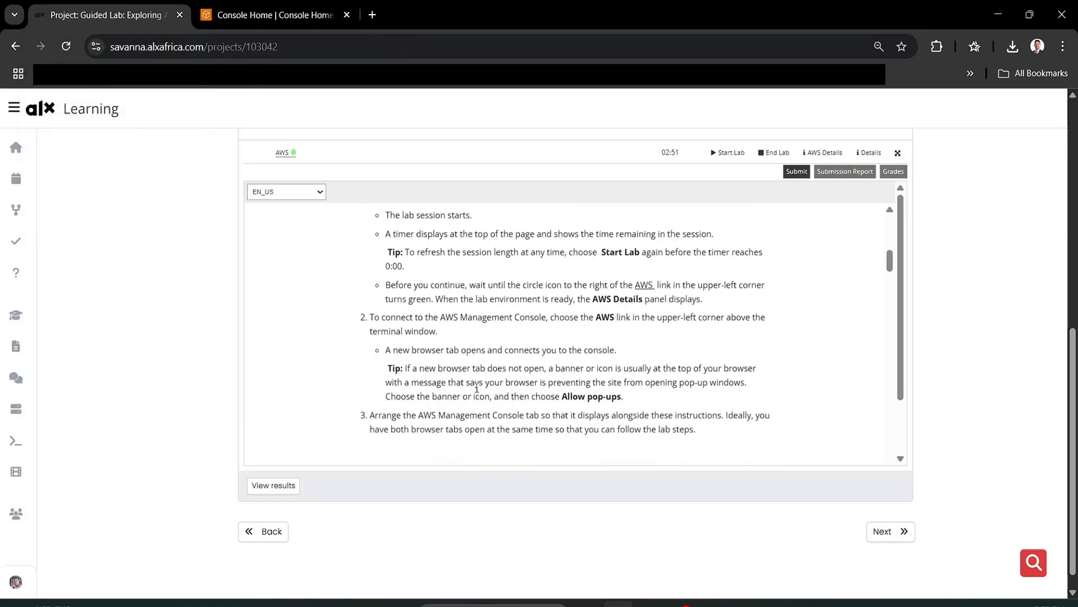
{"action": "scroll", "coordinate": [476, 388], "scroll_direction": "down", "scroll_amount": 4}
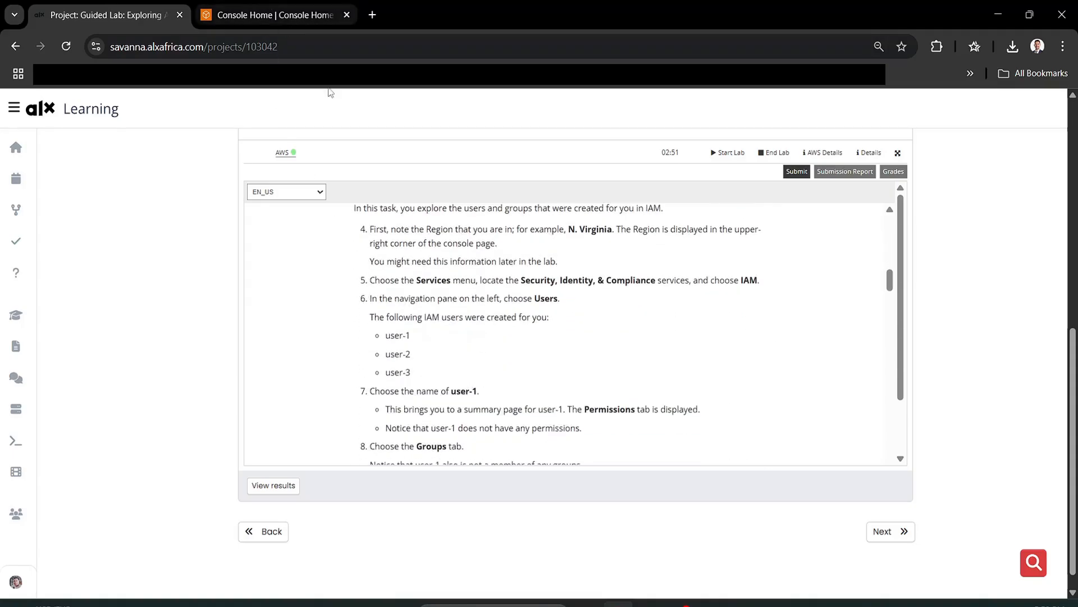
{"action": "left_click_drag", "start_coordinate": [387, 335], "coordinate": [408, 373]}
{"action": "left_click", "coordinate": [474, 390]}
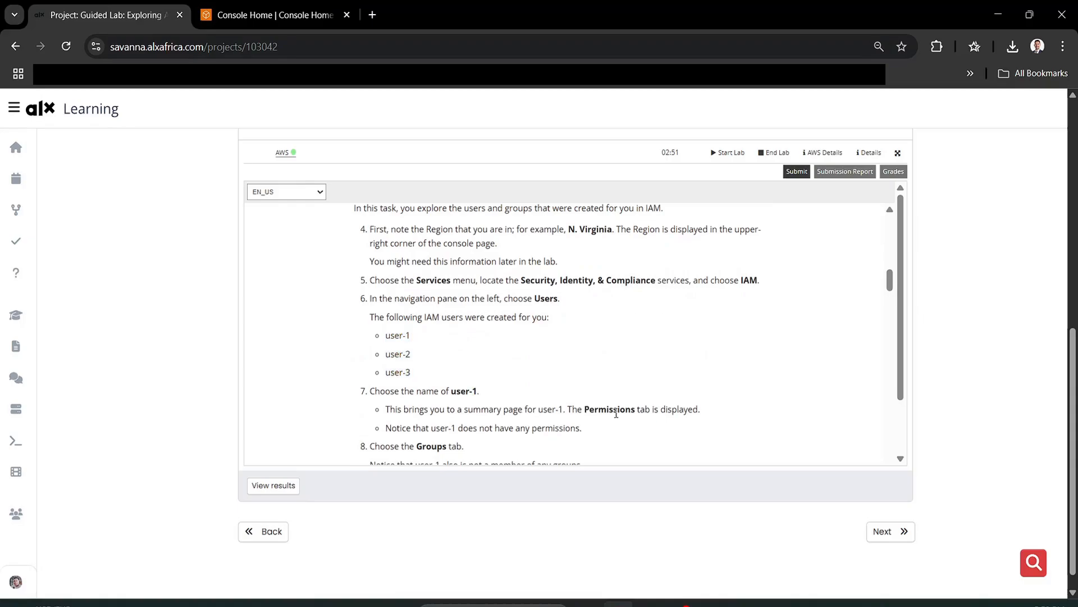
{"action": "left_click", "coordinate": [295, 10]}
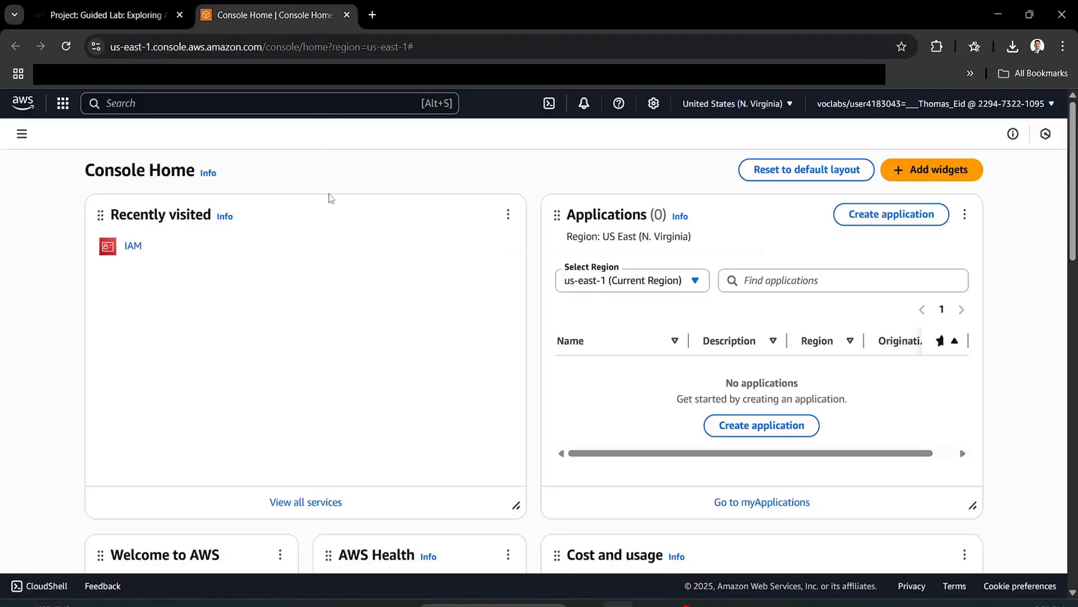
- In IAM, confirm user-1 has no permissions attached
{"action": "left_click", "coordinate": [135, 247]}
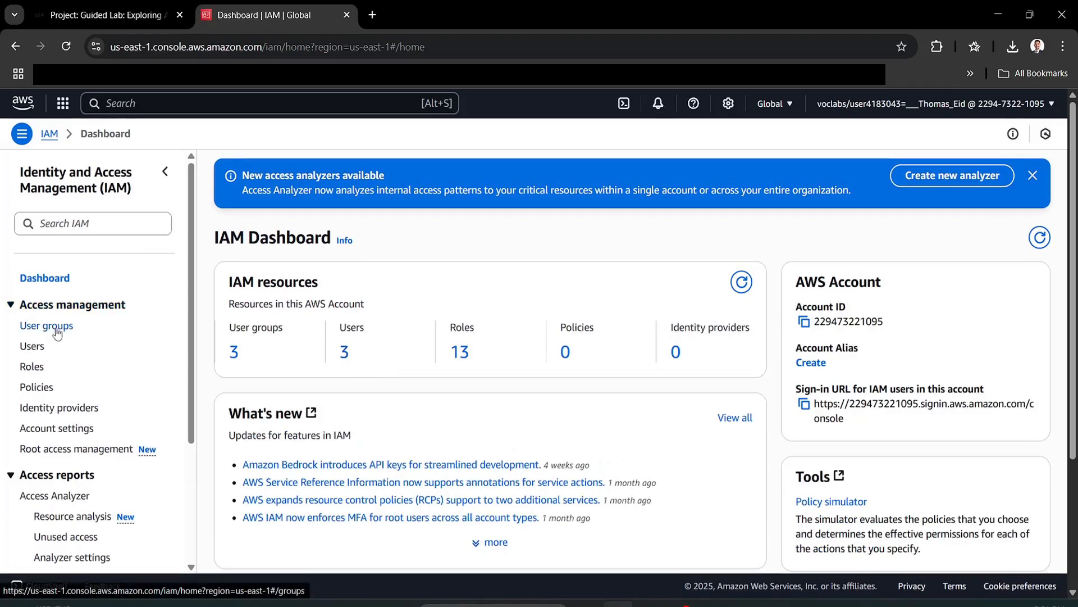
{"action": "left_click", "coordinate": [50, 350]}
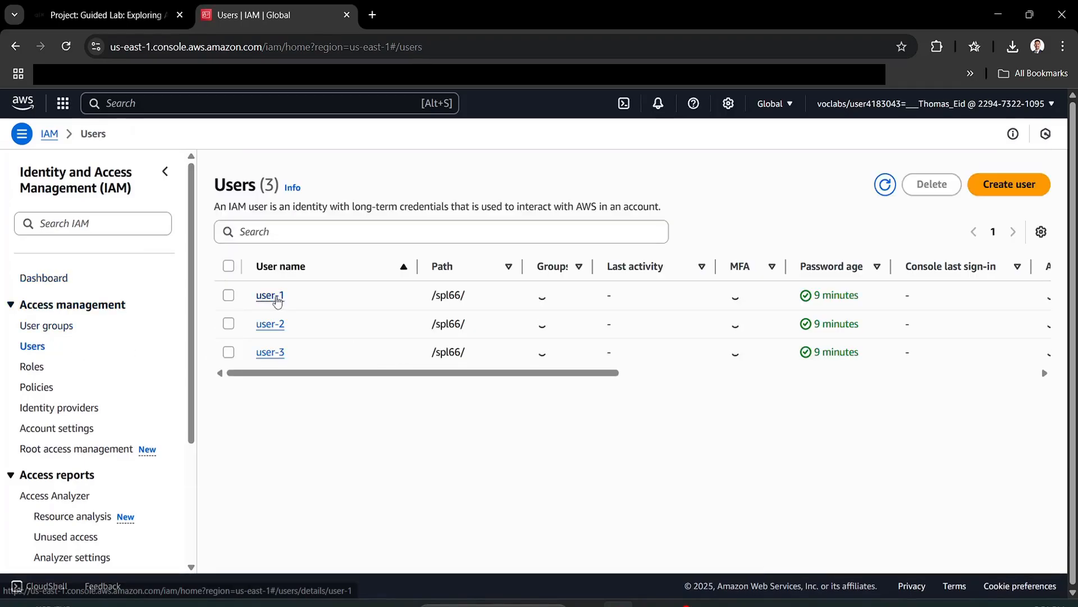
{"action": "left_click", "coordinate": [273, 295]}
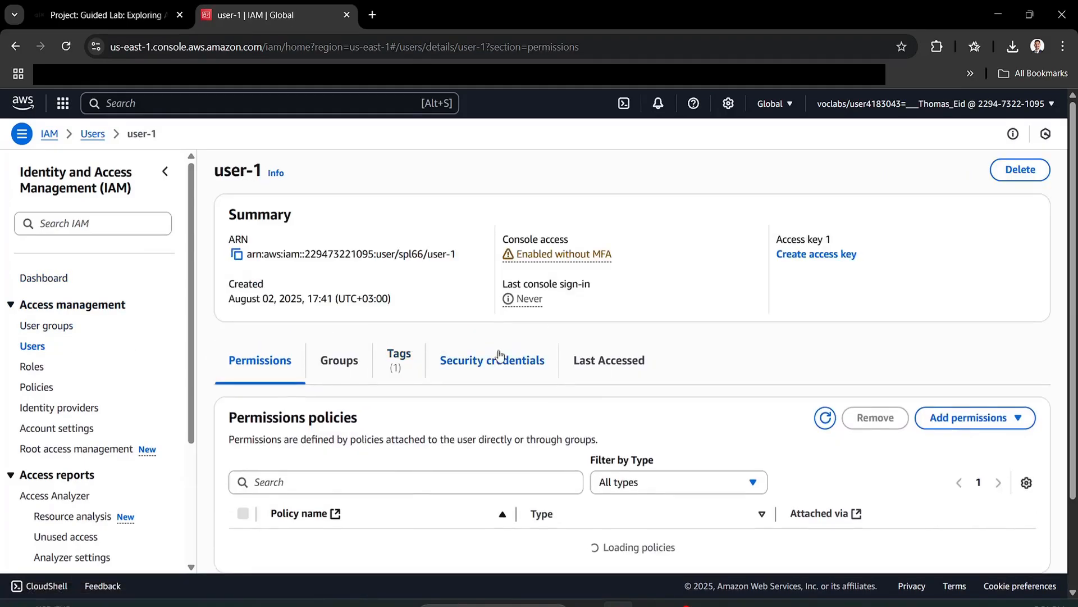
{"action": "scroll", "coordinate": [551, 405], "scroll_direction": "down", "scroll_amount": 1}
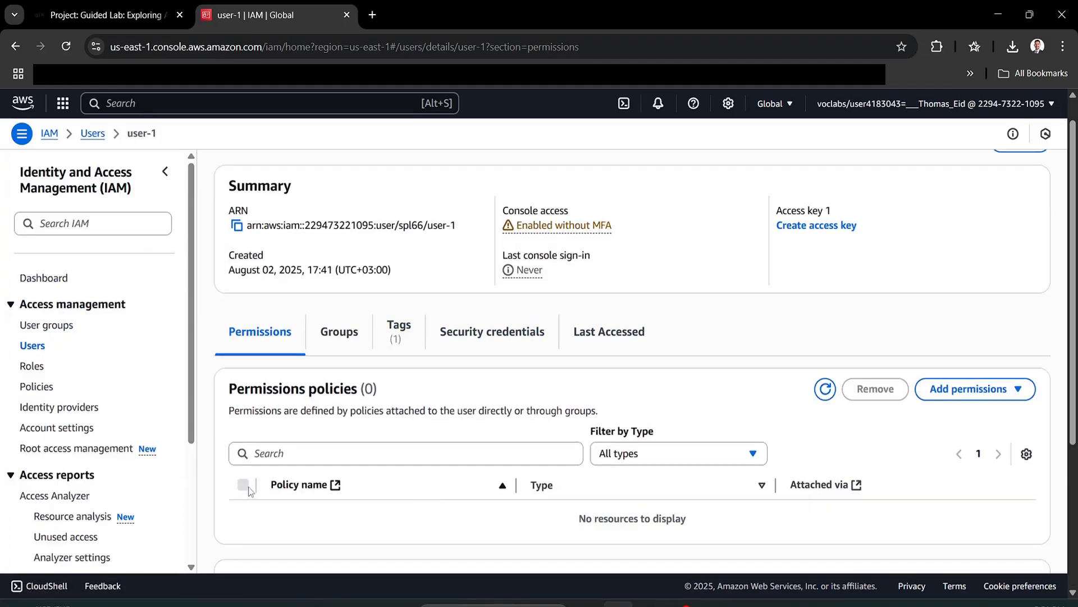
{"action": "key", "text": "alt+Left"}
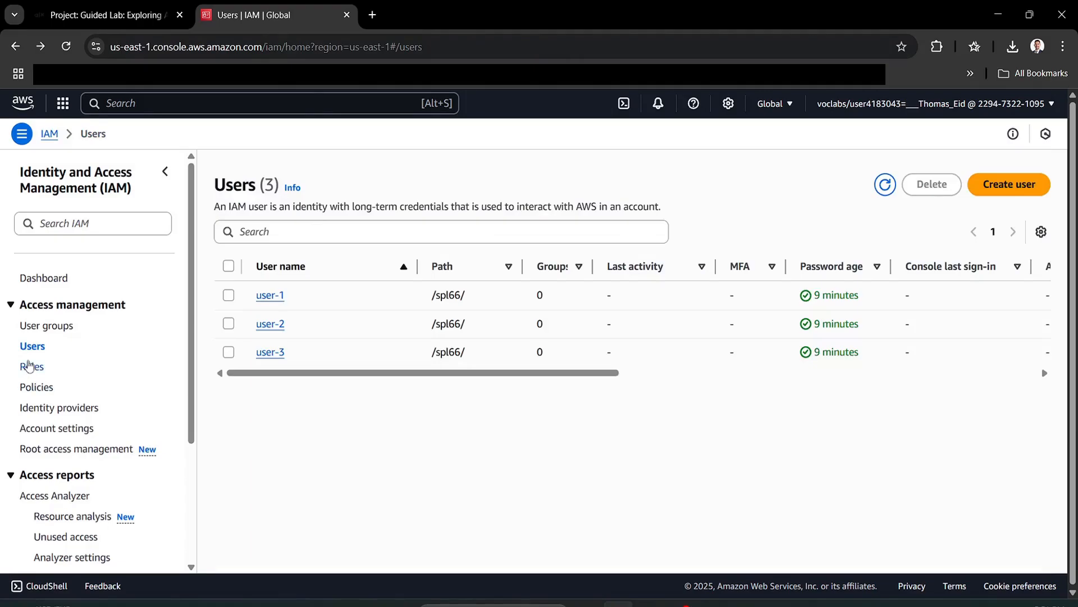
- Check that the EC2-Admin user group has no members, then go back to the lab instructions
{"action": "left_click", "coordinate": [63, 326]}
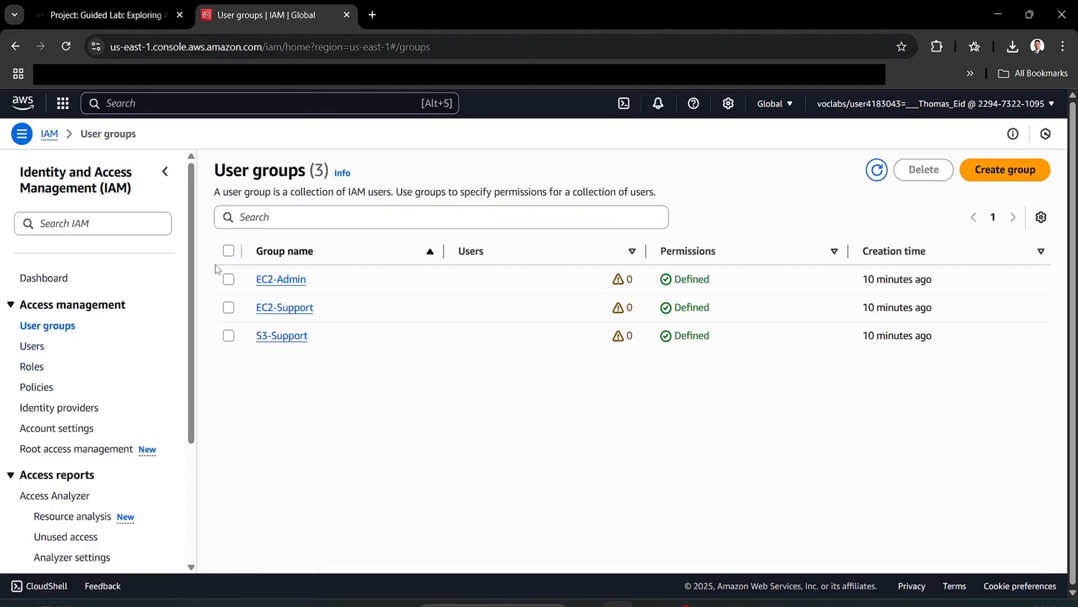
{"action": "left_click", "coordinate": [281, 279]}
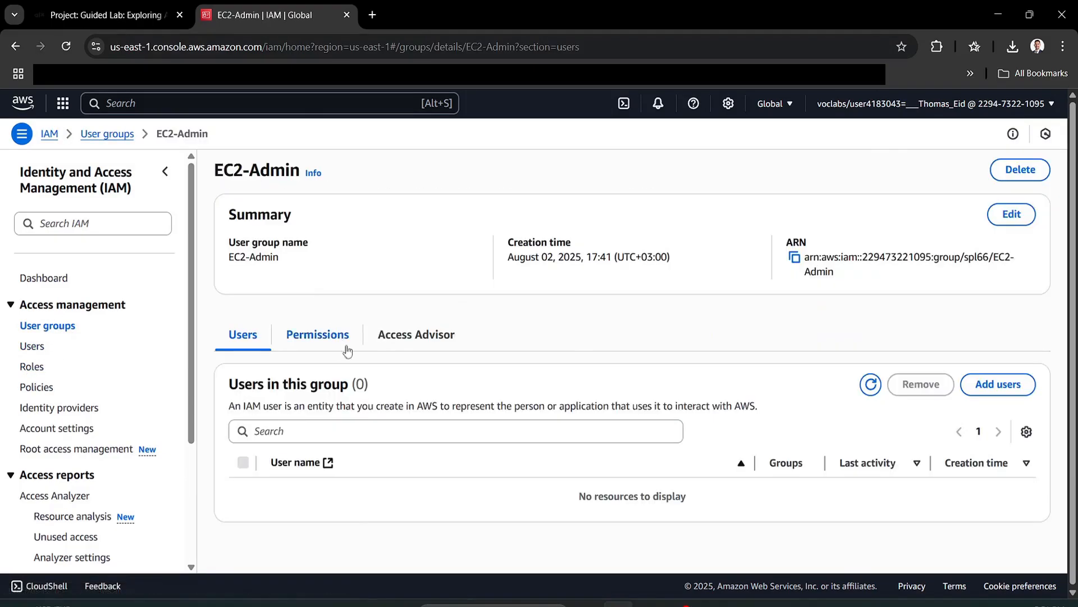
{"action": "left_click", "coordinate": [129, 15]}
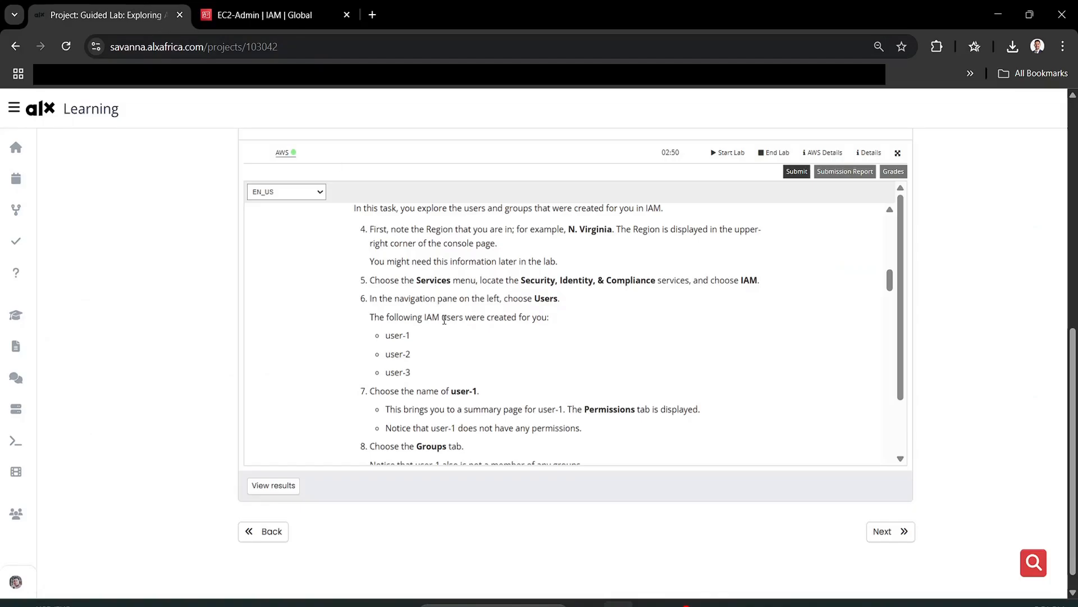
- Read through Task 1 steps 5–25 in the lab instructions
{"action": "scroll", "coordinate": [445, 320], "scroll_direction": "down", "scroll_amount": 4}
{"action": "scroll", "coordinate": [447, 322], "scroll_direction": "down", "scroll_amount": 3}
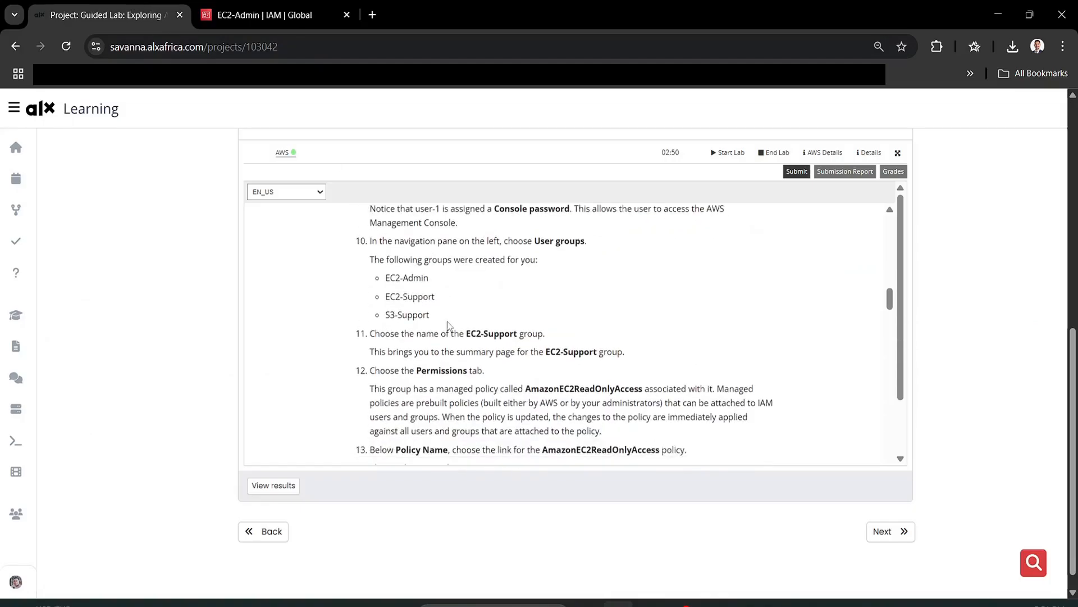
{"action": "scroll", "coordinate": [452, 339], "scroll_direction": "down", "scroll_amount": 10}
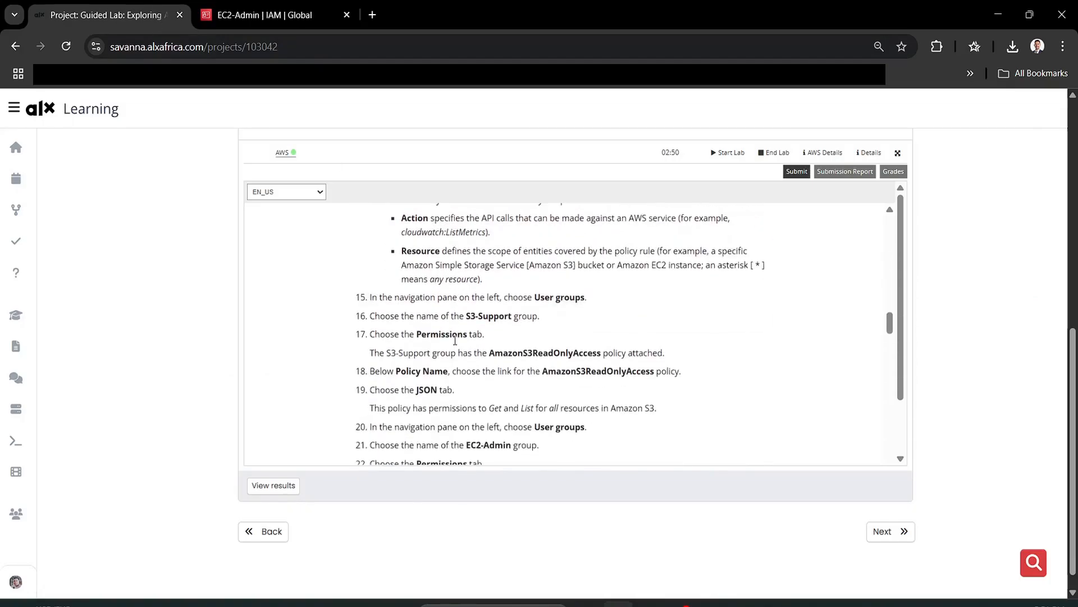
{"action": "scroll", "coordinate": [455, 339], "scroll_direction": "up", "scroll_amount": 10}
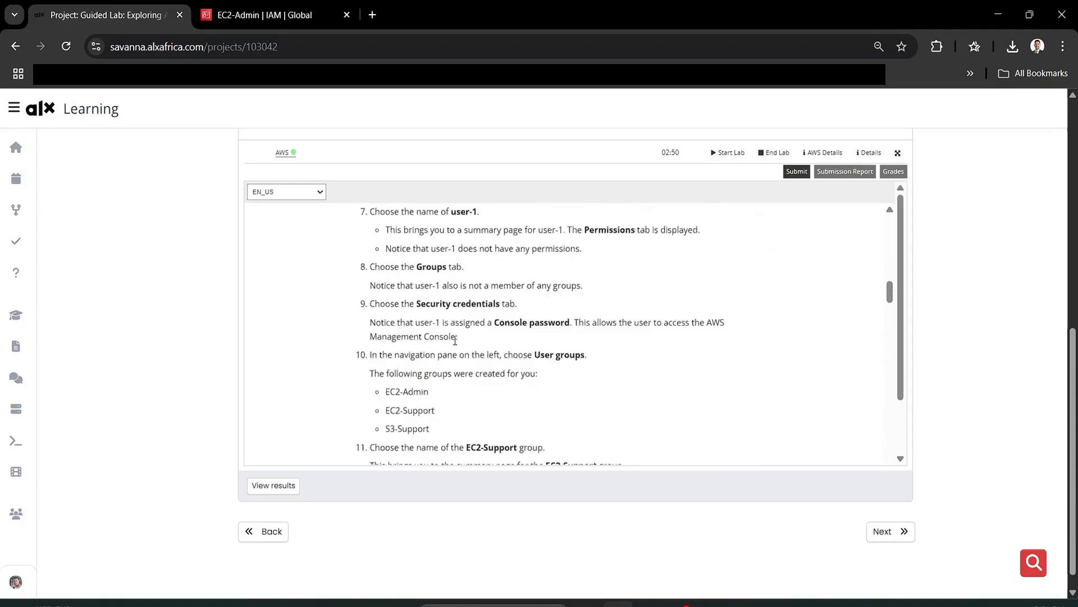
{"action": "scroll", "coordinate": [455, 340], "scroll_direction": "up", "scroll_amount": 4}
{"action": "scroll", "coordinate": [455, 340], "scroll_direction": "down", "scroll_amount": 4}
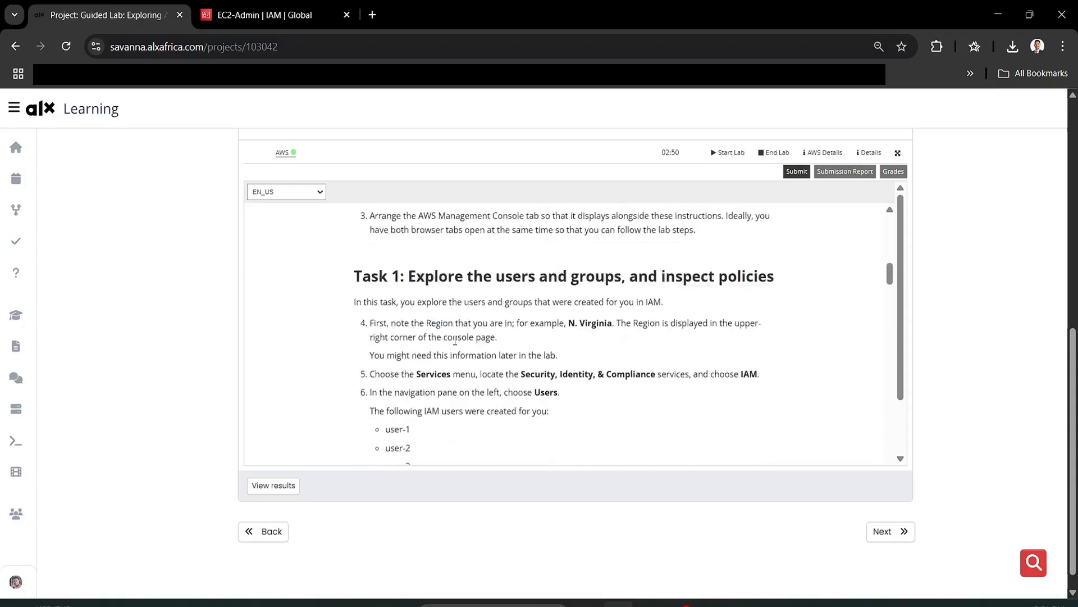
{"action": "scroll", "coordinate": [455, 339], "scroll_direction": "down", "scroll_amount": 3}
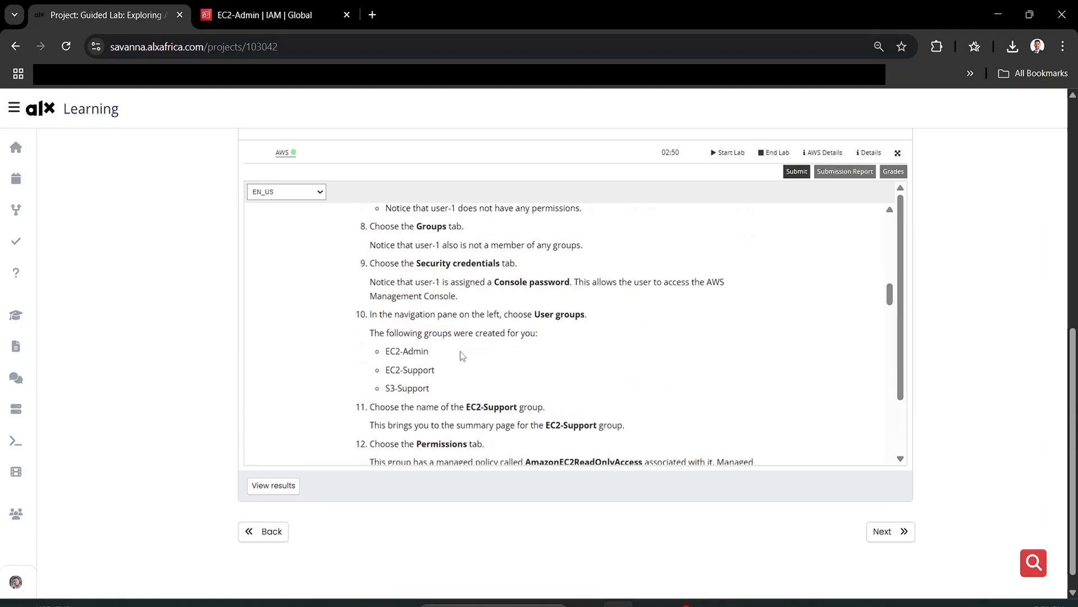
{"action": "scroll", "coordinate": [462, 355], "scroll_direction": "up", "scroll_amount": 3}
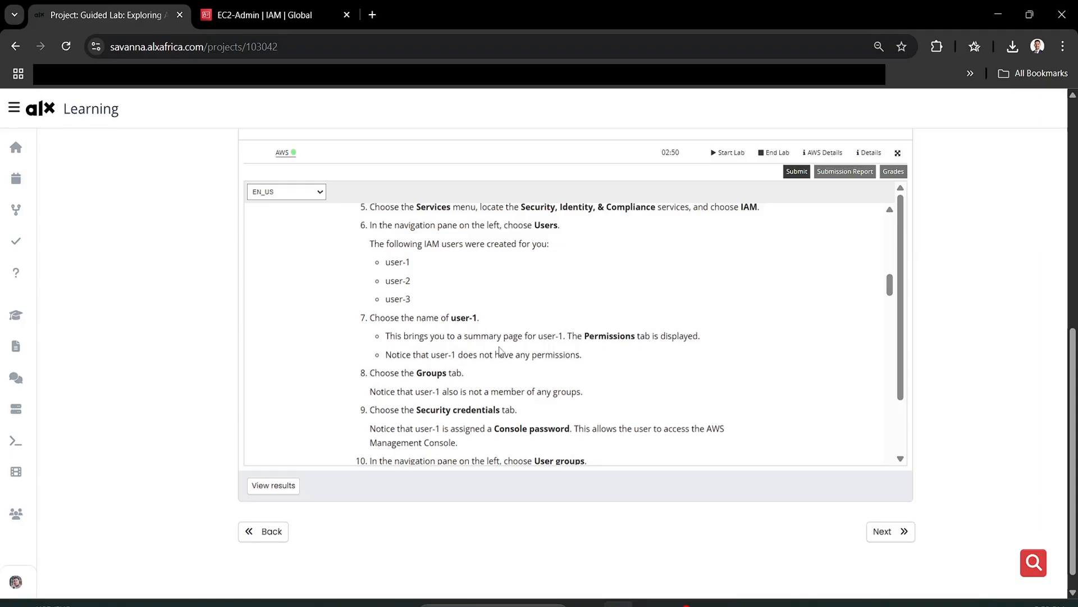
- Highlight the table assigning user-1, user-2 and user-3 to groups, then return to Add permissions
{"action": "scroll", "coordinate": [365, 337], "scroll_direction": "down", "scroll_amount": 10}
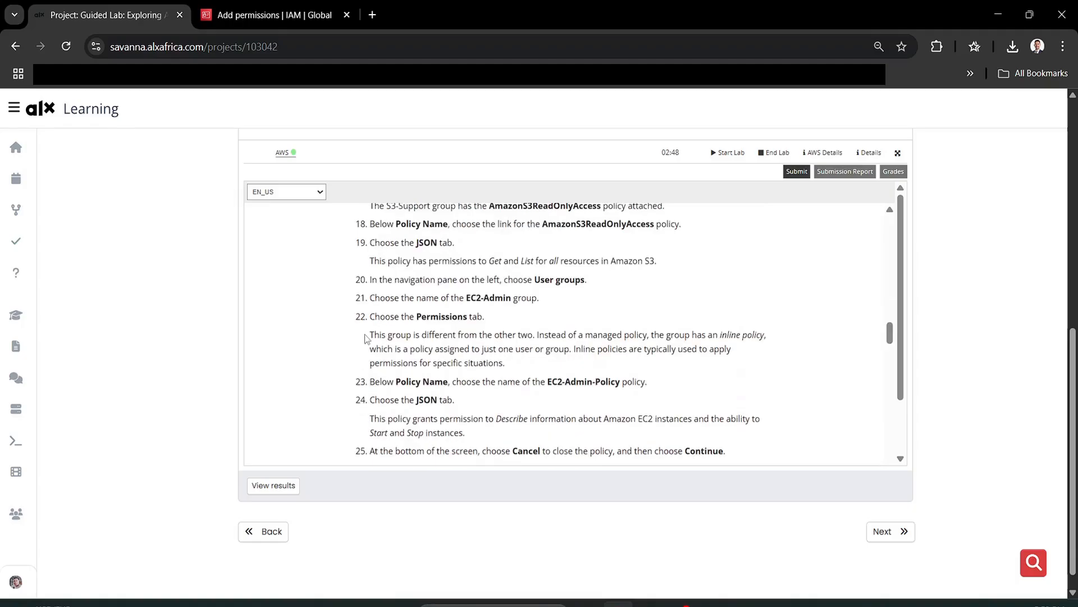
{"action": "scroll", "coordinate": [365, 337], "scroll_direction": "down", "scroll_amount": 5}
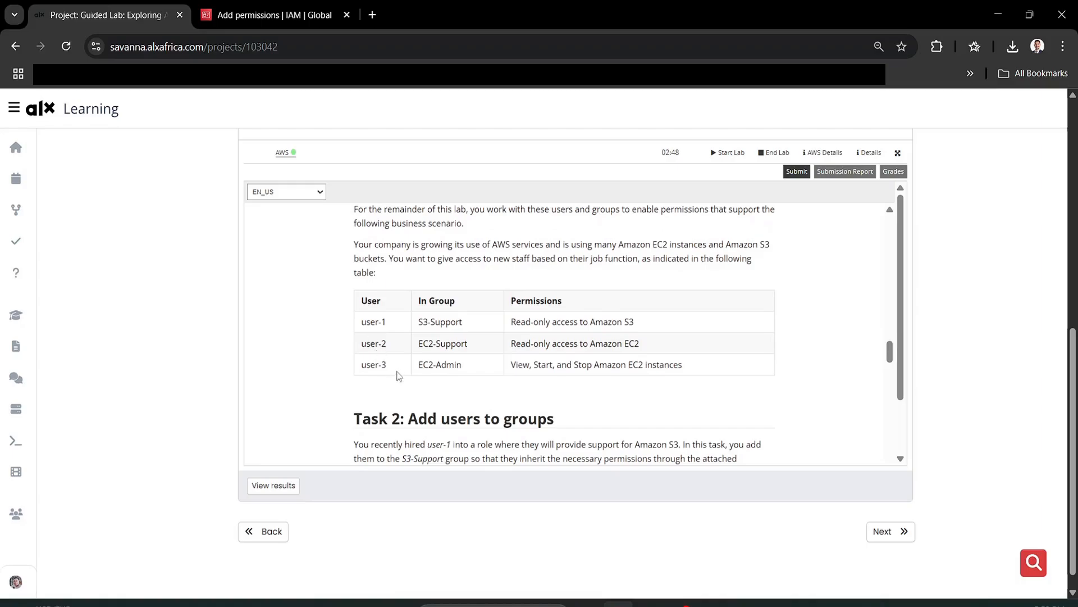
{"action": "left_click_drag", "start_coordinate": [360, 319], "coordinate": [548, 357]}
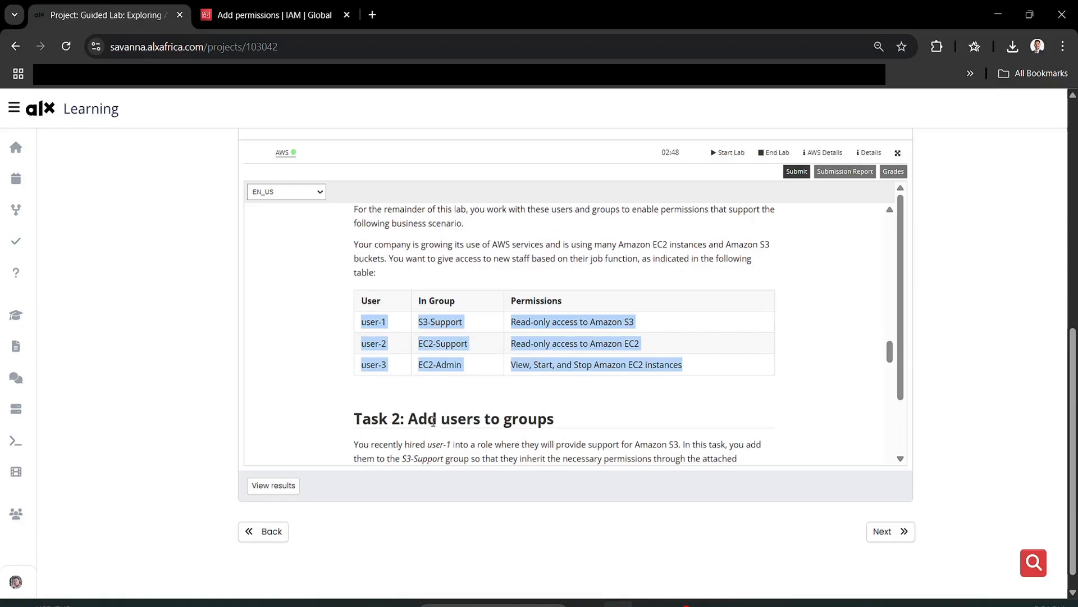
{"action": "left_click", "coordinate": [256, 7]}
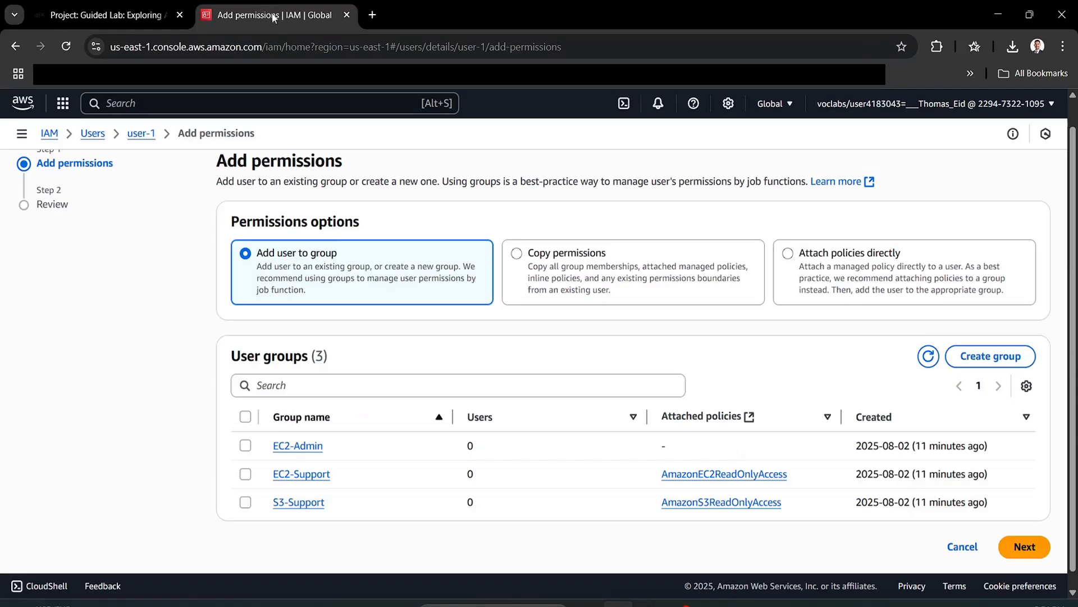
- Add user-1 to the S3-Support group
{"action": "left_click", "coordinate": [291, 504]}
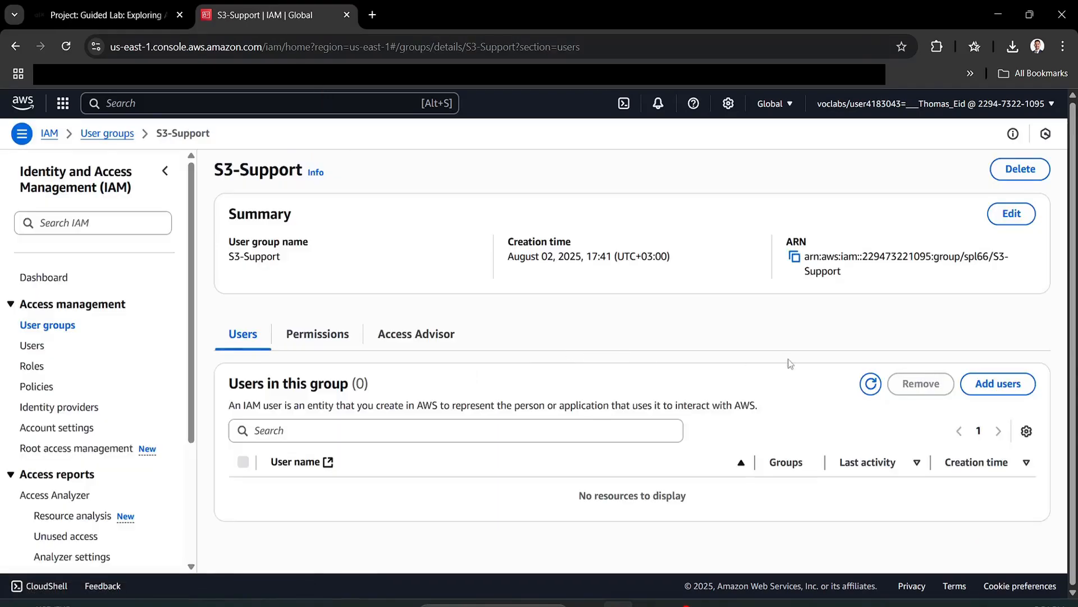
{"action": "left_click", "coordinate": [999, 383]}
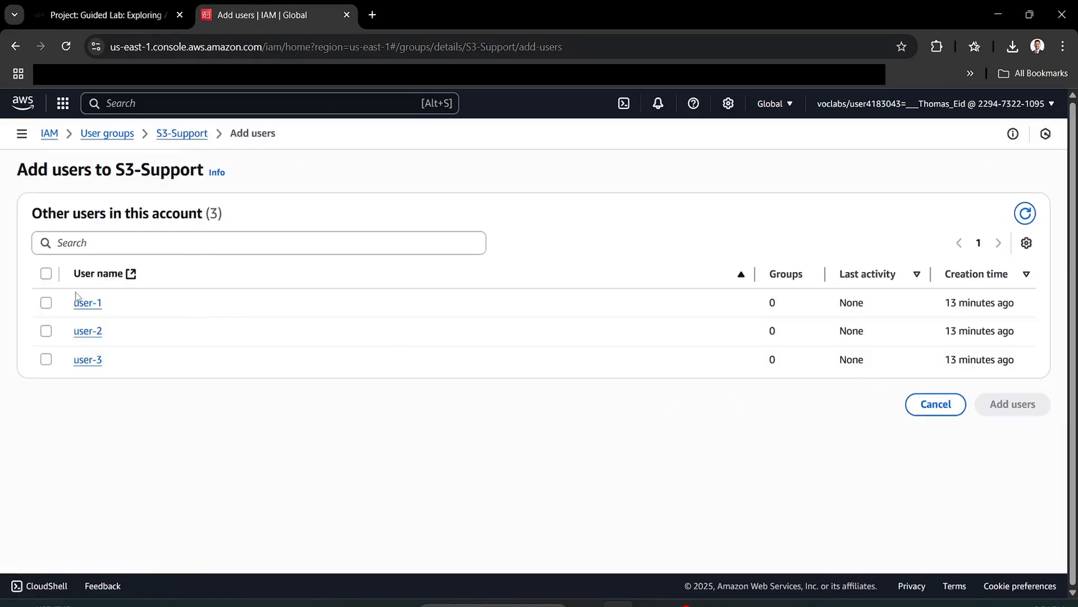
{"action": "left_click", "coordinate": [46, 303]}
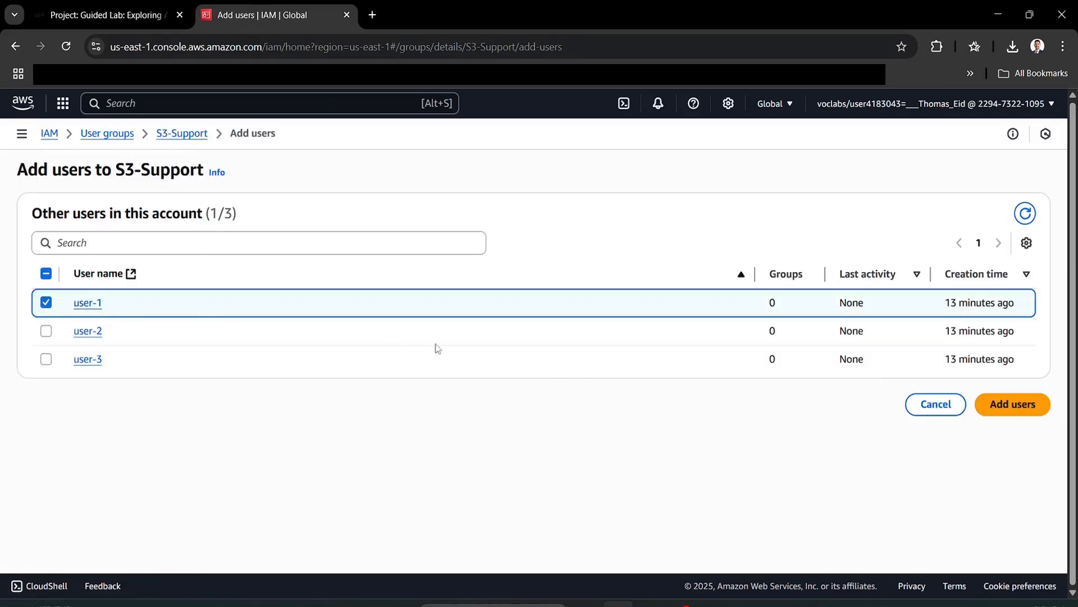
{"action": "left_click", "coordinate": [1017, 415]}
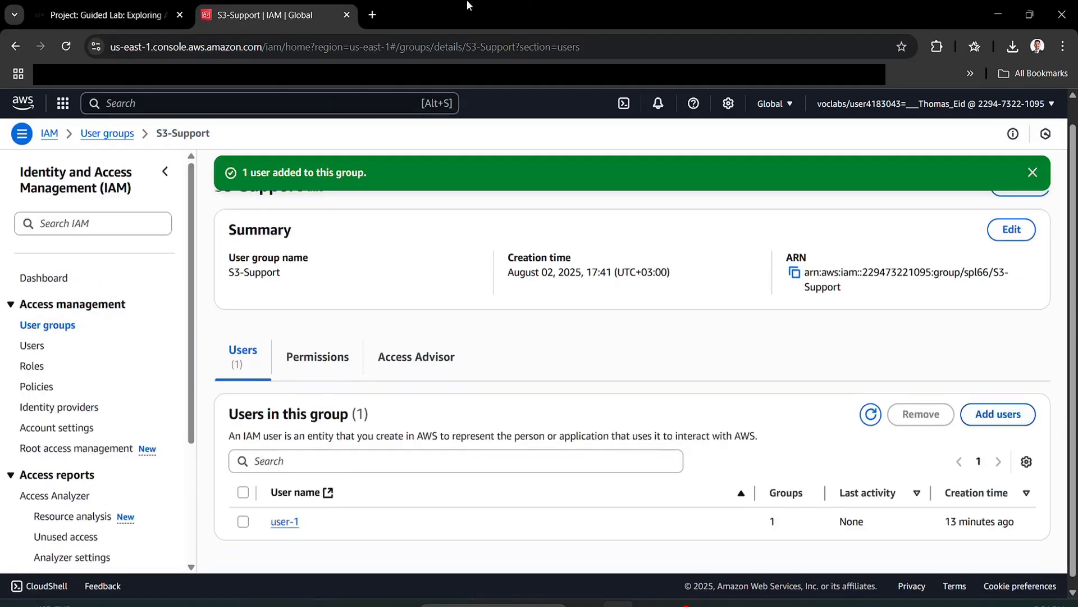
{"action": "left_click", "coordinate": [140, 15]}
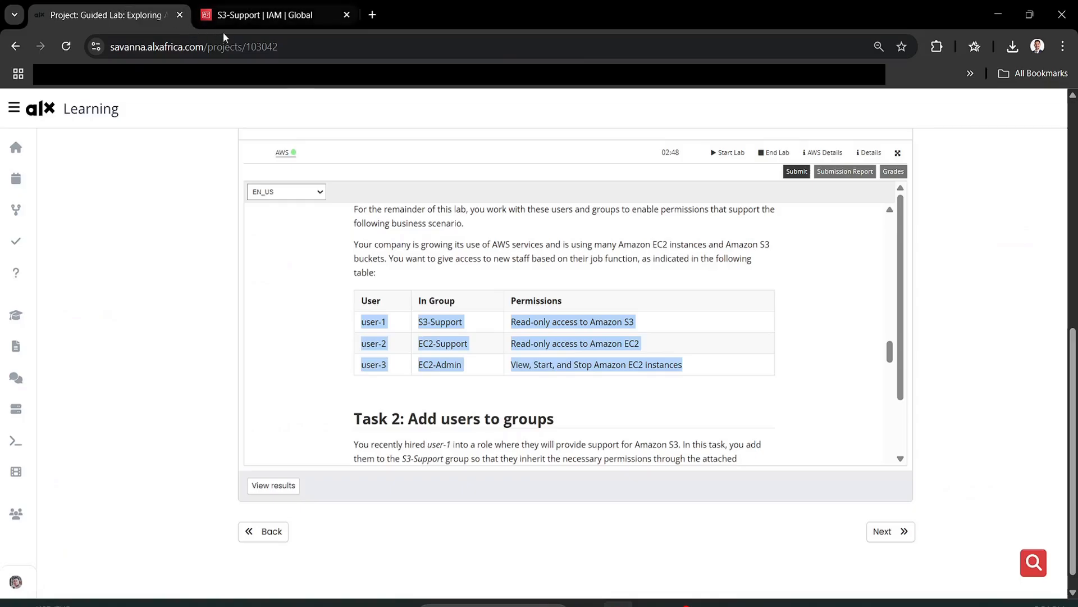
{"action": "left_click", "coordinate": [264, 8]}
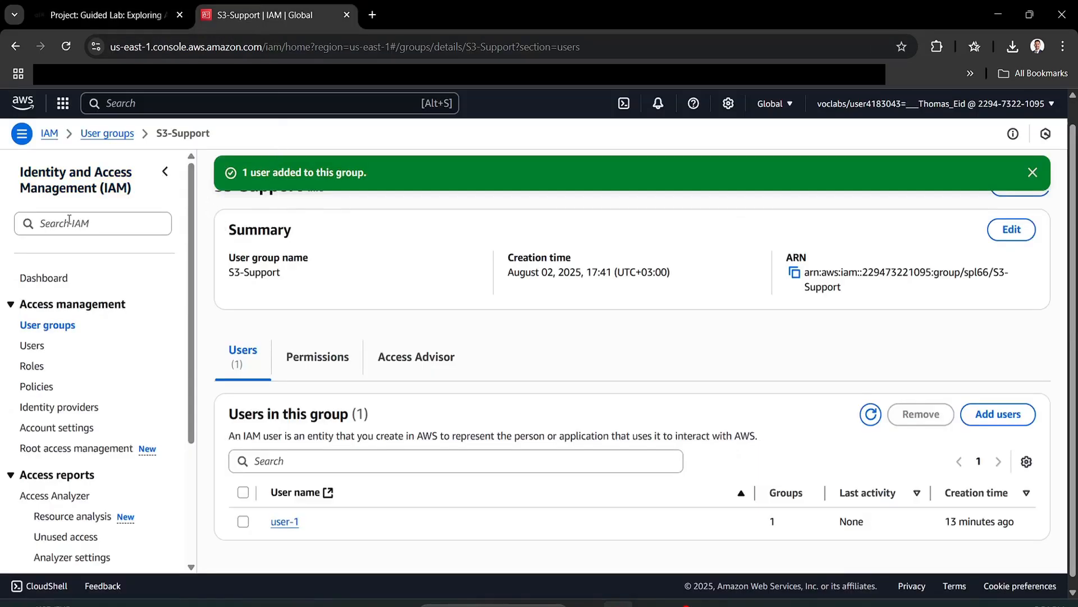
- Add user-2 to the EC2-Support group
{"action": "left_click", "coordinate": [38, 347]}
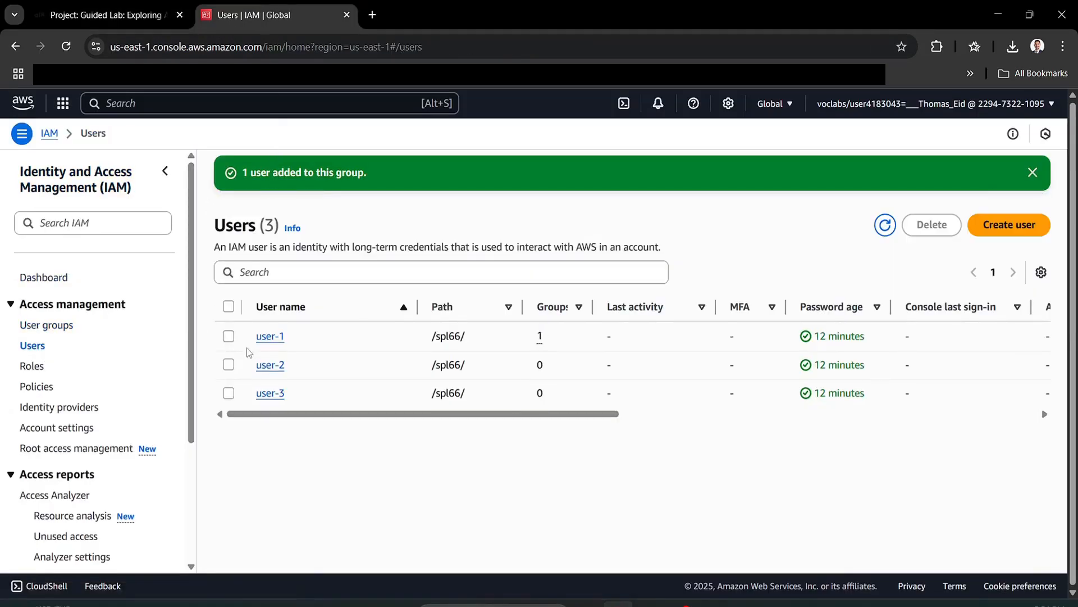
{"action": "left_click", "coordinate": [63, 330]}
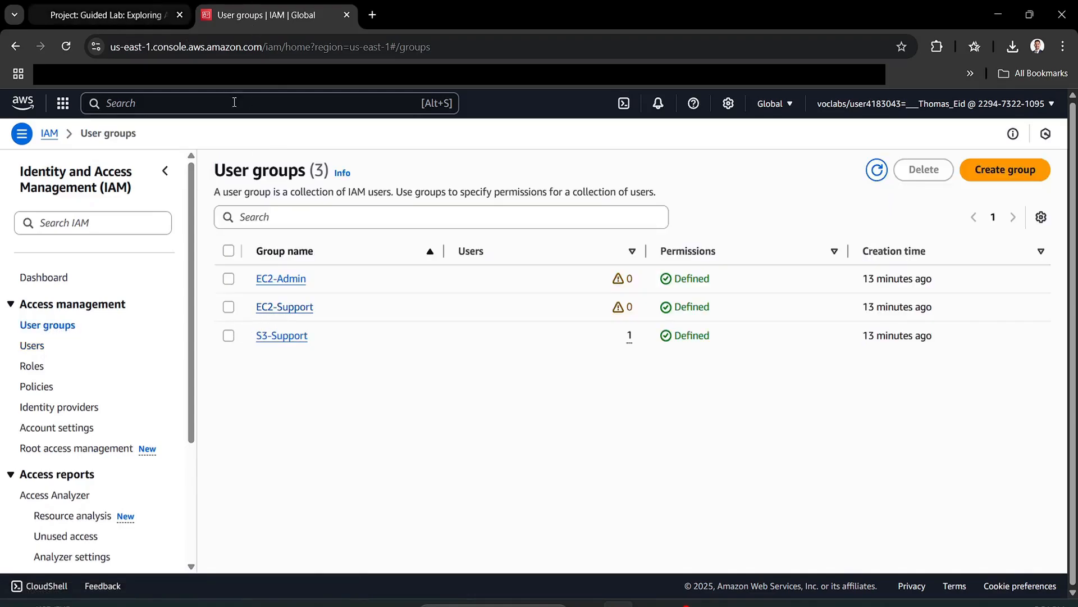
{"action": "left_click", "coordinate": [285, 307]}
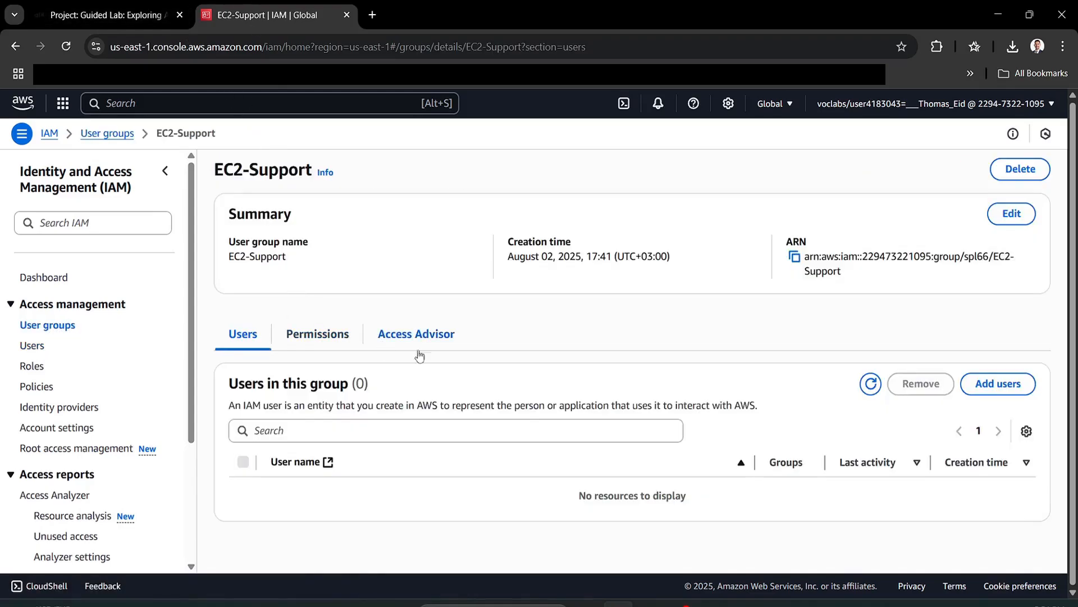
{"action": "left_click", "coordinate": [998, 384]}
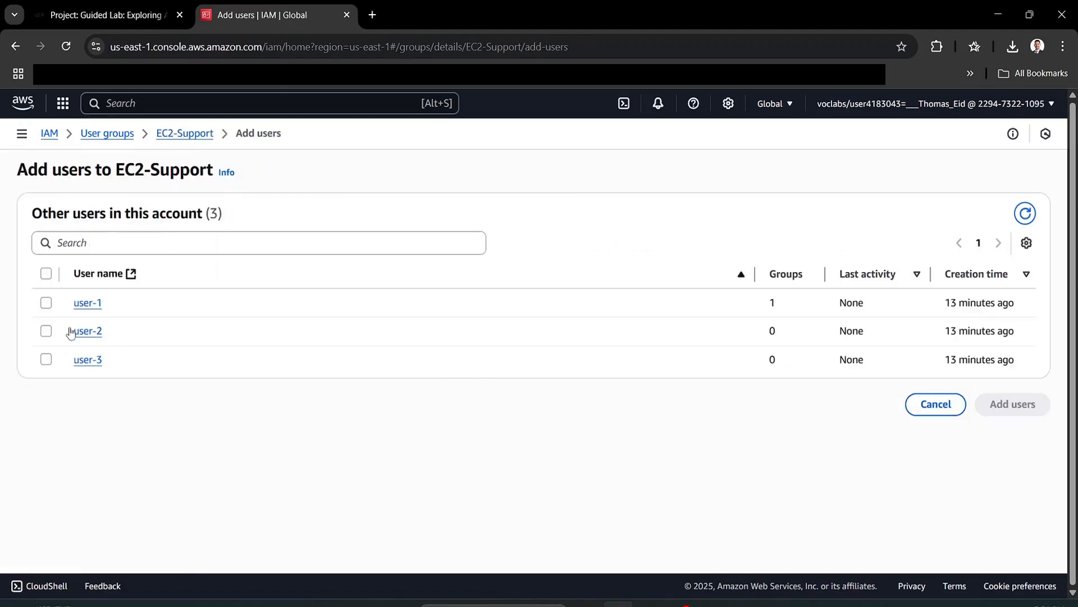
{"action": "left_click", "coordinate": [46, 331]}
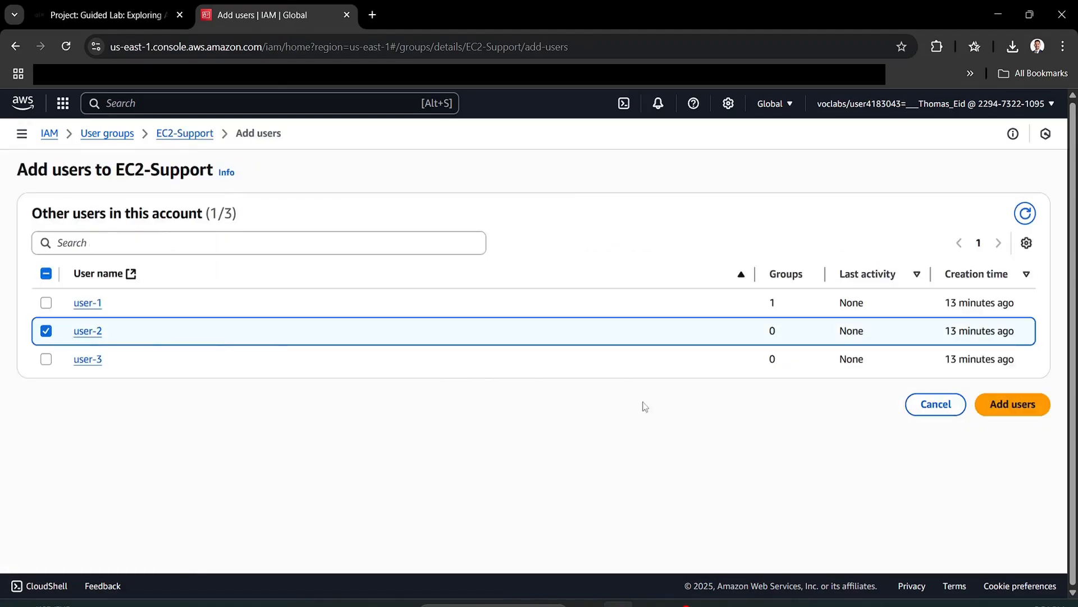
{"action": "left_click", "coordinate": [1005, 395]}
{"action": "left_click", "coordinate": [107, 14]}
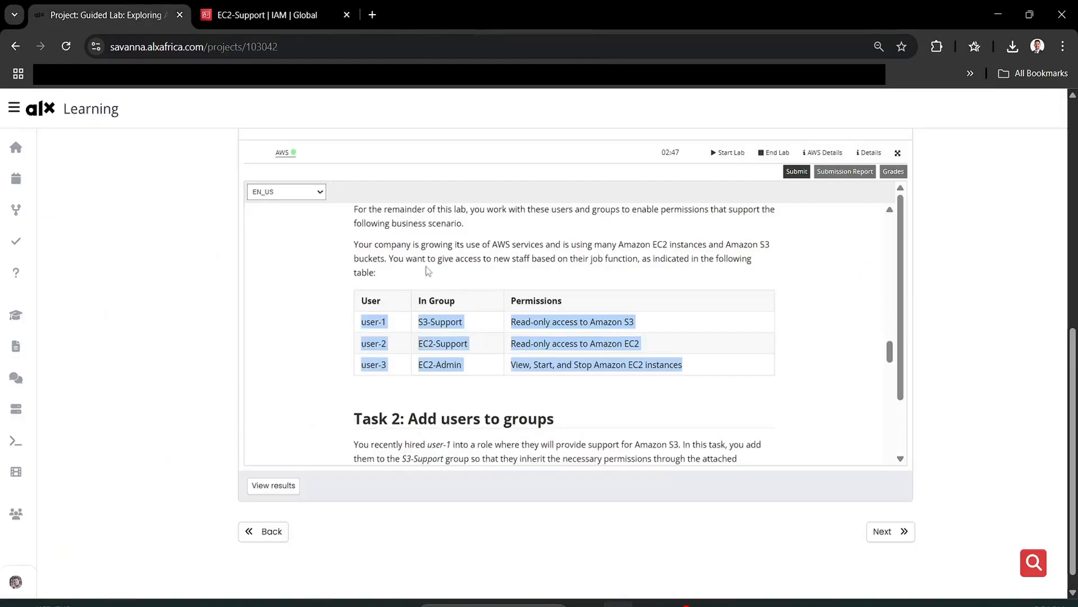
{"action": "left_click", "coordinate": [245, 11]}
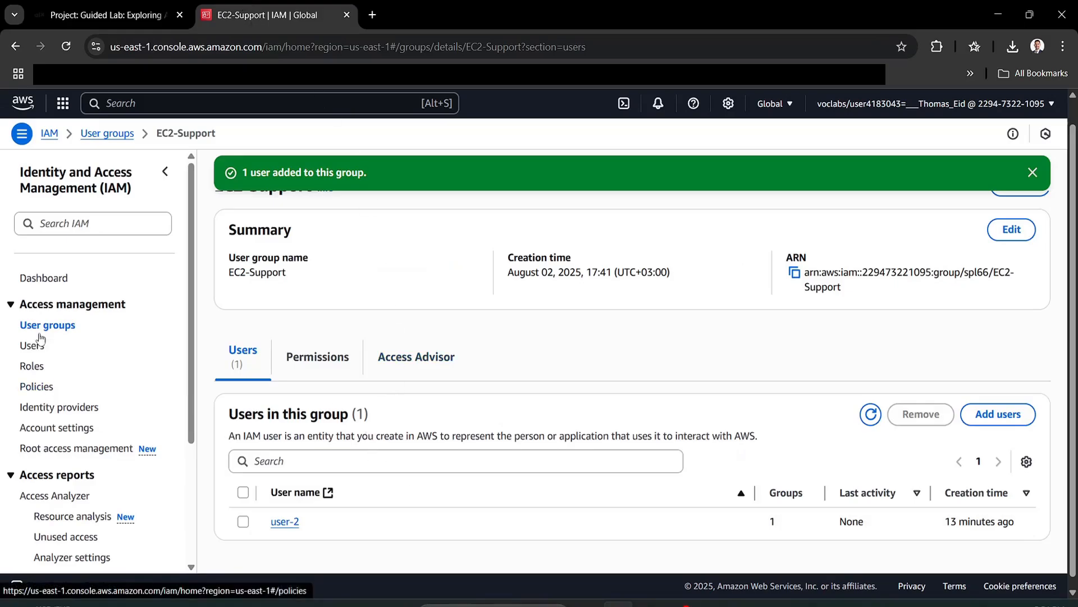
- Add user-3 to the EC2-Admin group
{"action": "left_click", "coordinate": [13, 46]}
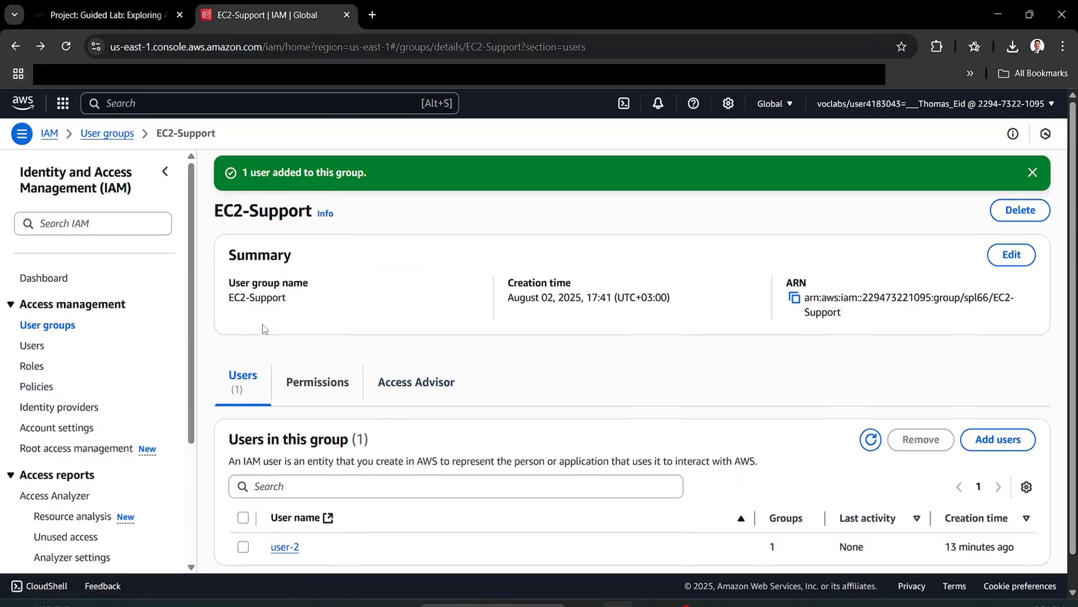
{"action": "left_click", "coordinate": [13, 46]}
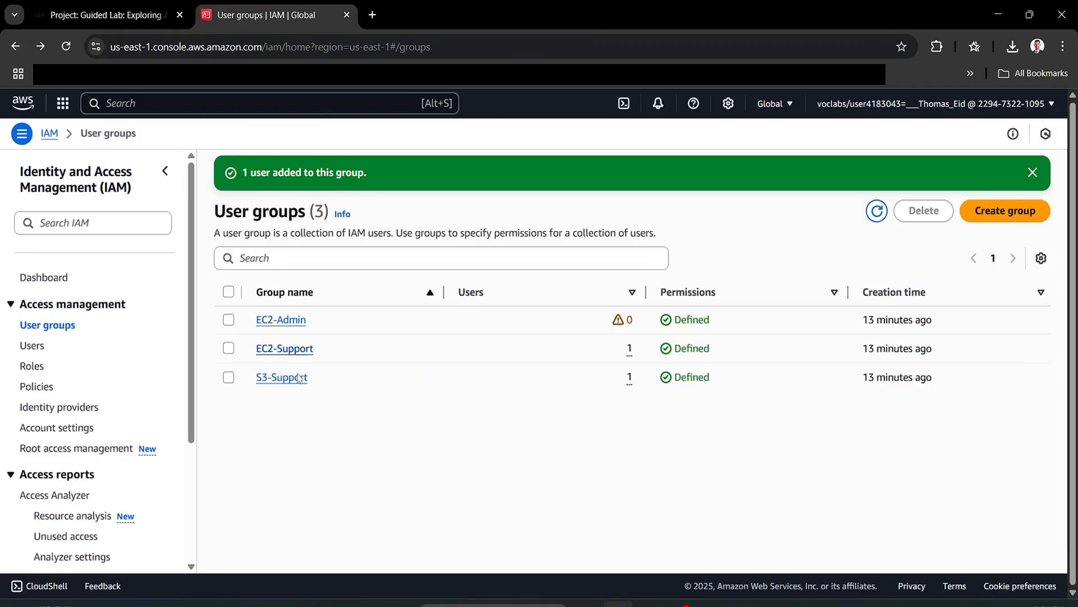
{"action": "left_click", "coordinate": [281, 325]}
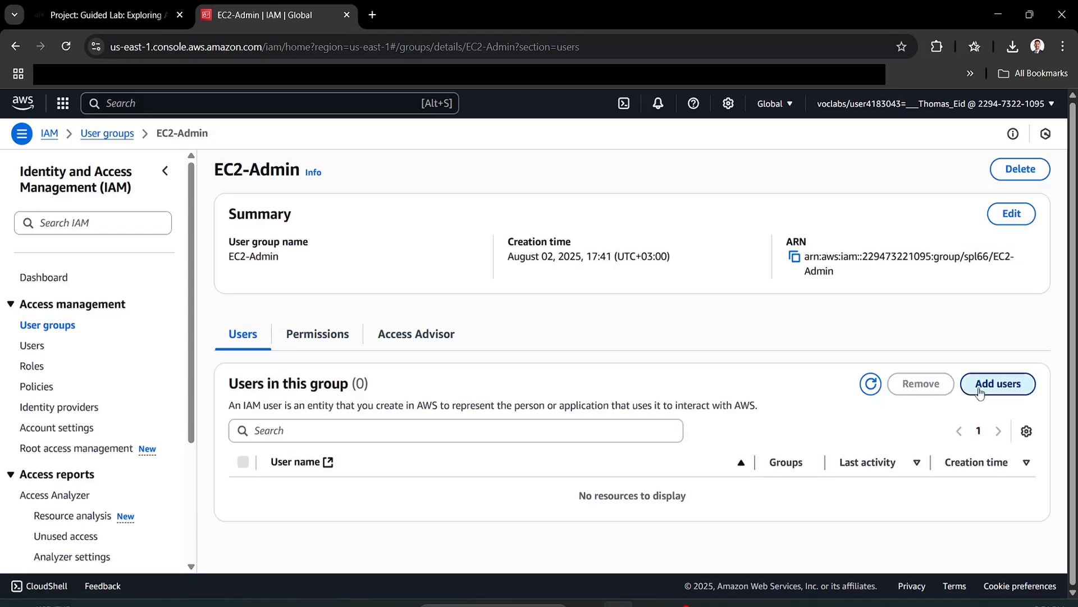
{"action": "left_click", "coordinate": [997, 383]}
{"action": "left_click", "coordinate": [88, 360], "text": "ctrl"}
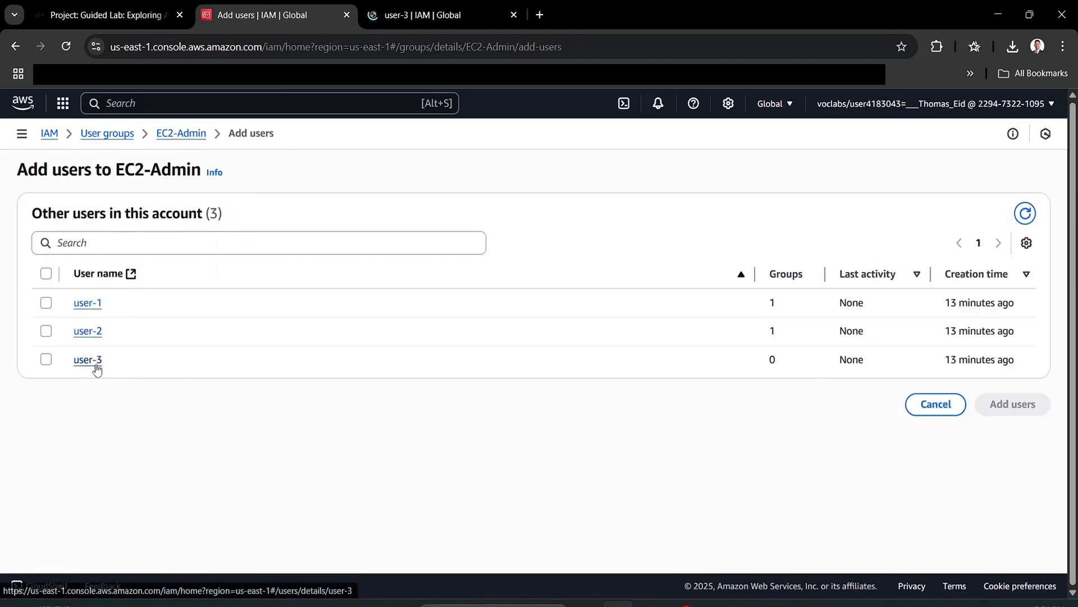
{"action": "left_click", "coordinate": [45, 361]}
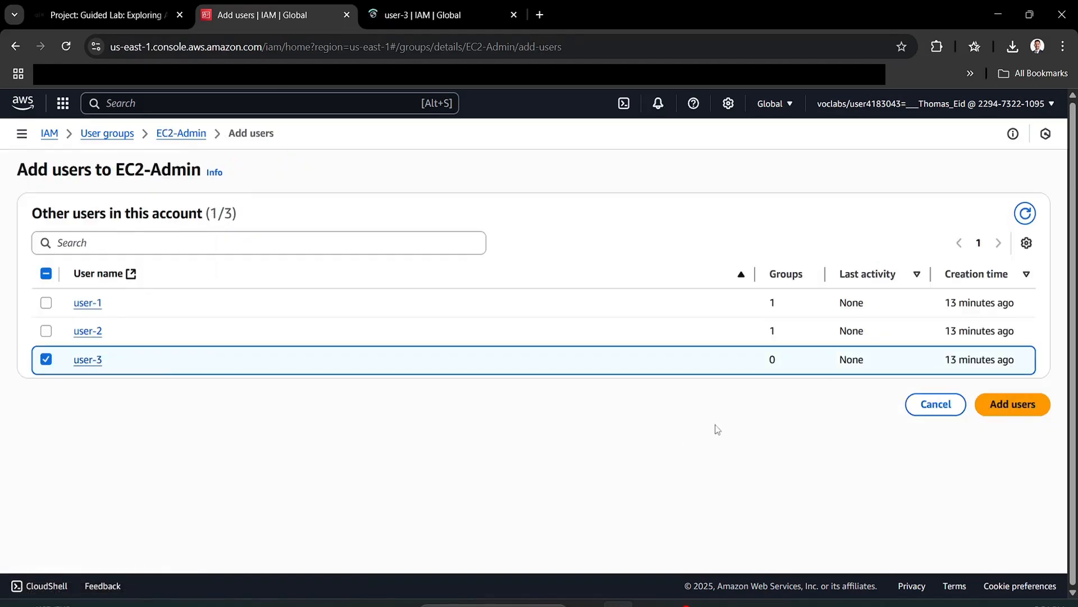
{"action": "left_click", "coordinate": [1013, 407]}
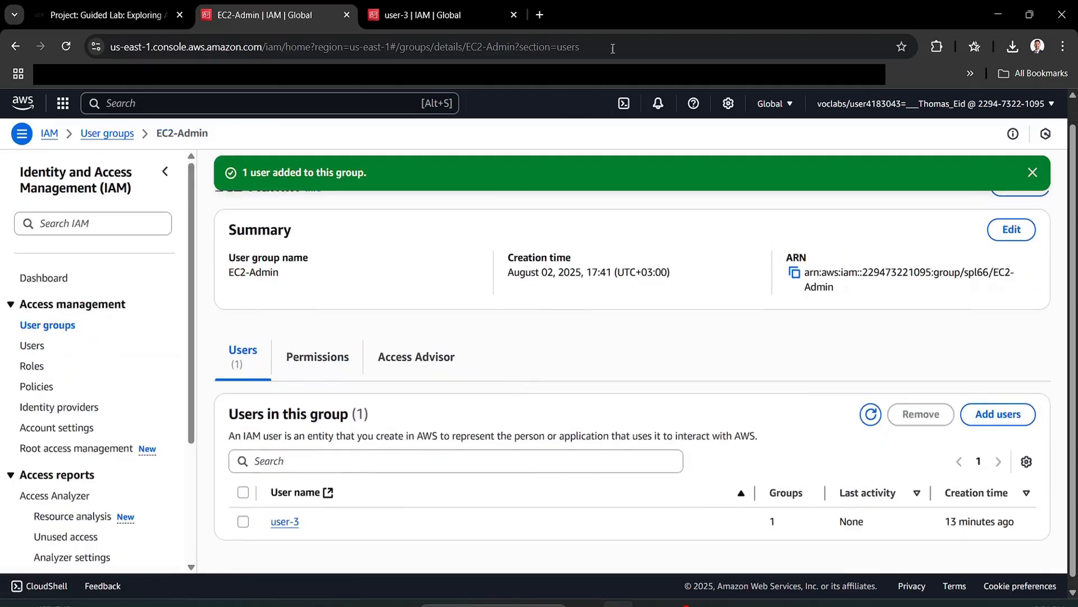
{"action": "left_click", "coordinate": [513, 14]}
- Scroll the lab instructions to Task 3.1 on testing IAM user sign-in, then return to IAM
{"action": "left_click", "coordinate": [106, 15]}
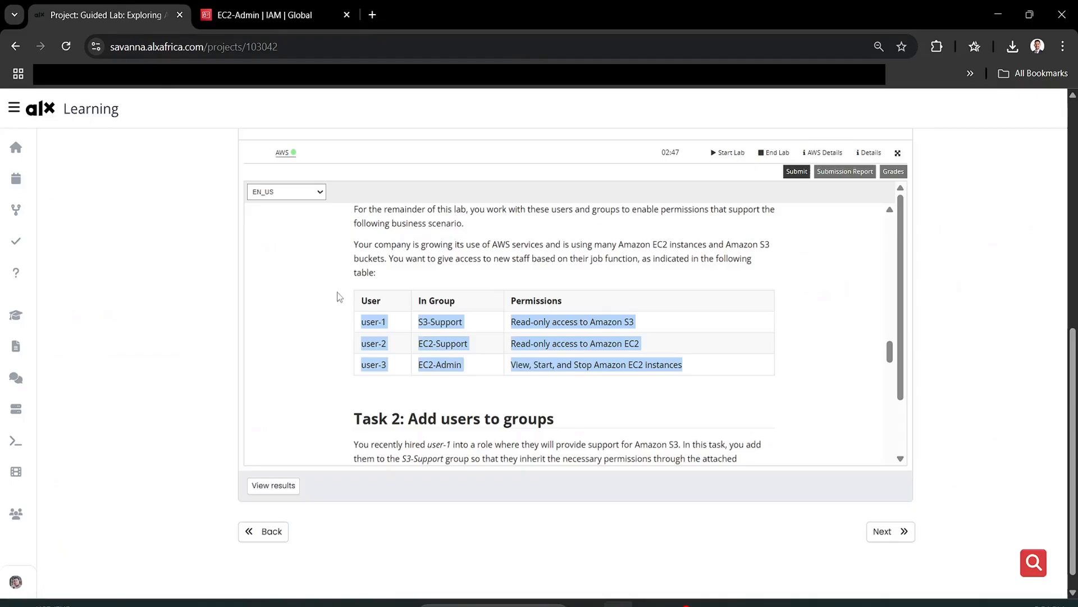
{"action": "left_click", "coordinate": [408, 390]}
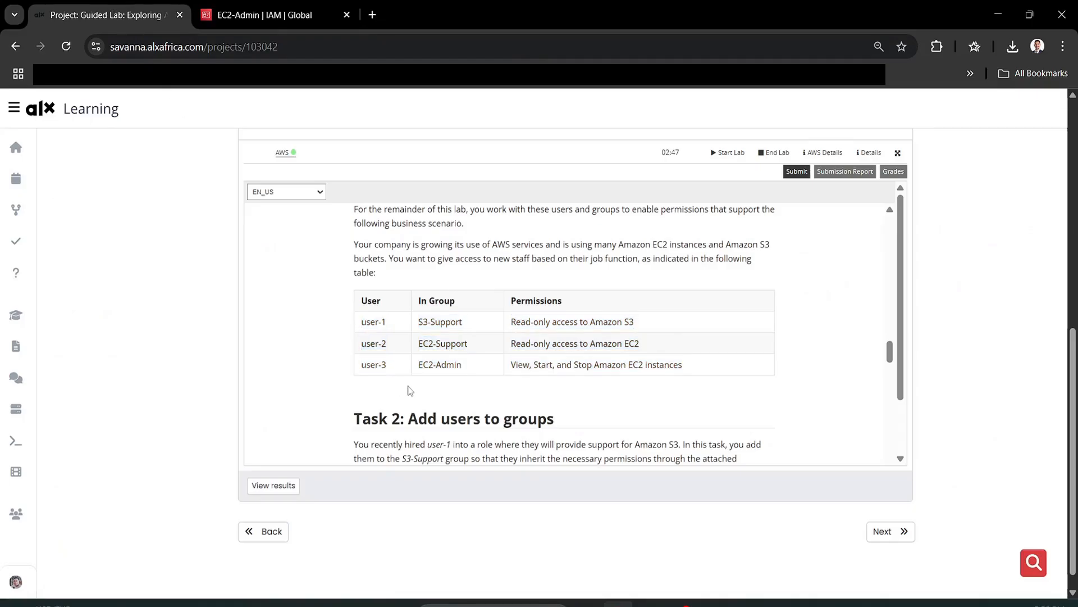
{"action": "scroll", "coordinate": [409, 389], "scroll_direction": "down", "scroll_amount": 3}
{"action": "scroll", "coordinate": [408, 387], "scroll_direction": "down", "scroll_amount": 6}
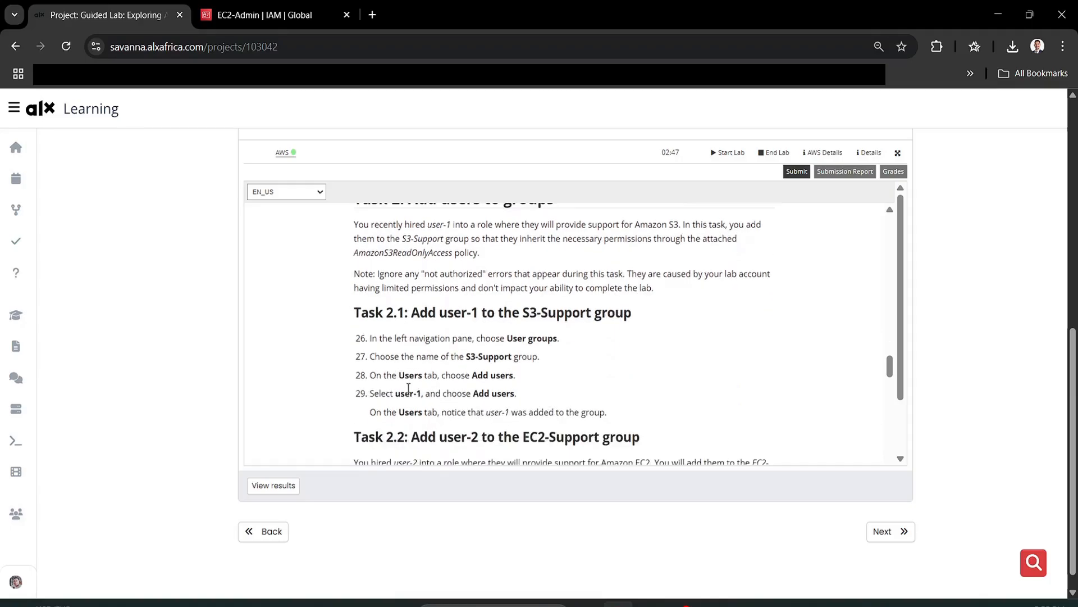
{"action": "scroll", "coordinate": [408, 388], "scroll_direction": "up", "scroll_amount": 2}
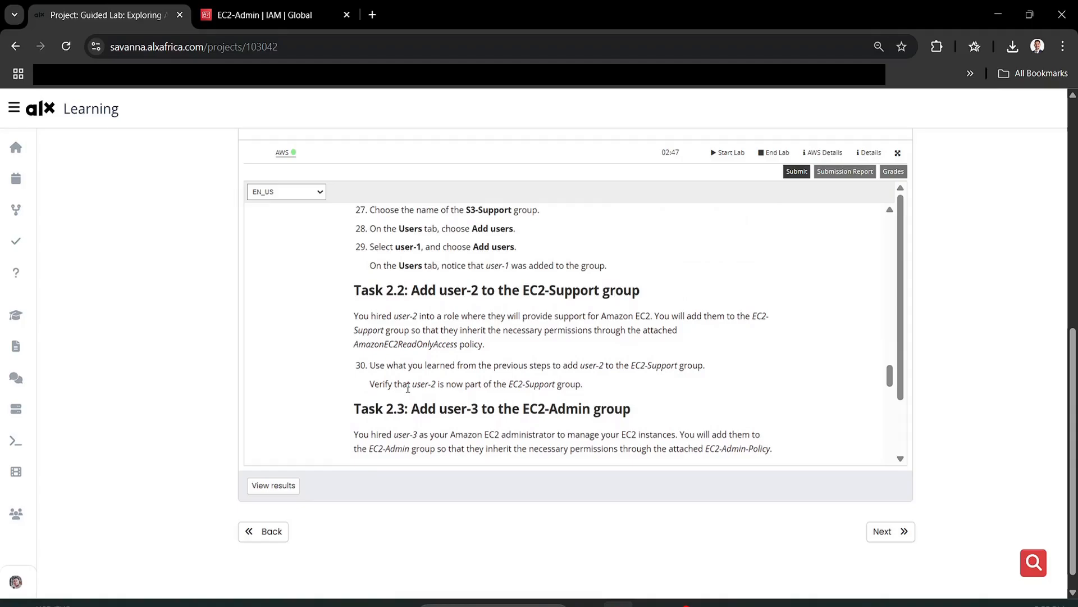
{"action": "scroll", "coordinate": [409, 387], "scroll_direction": "down", "scroll_amount": 6}
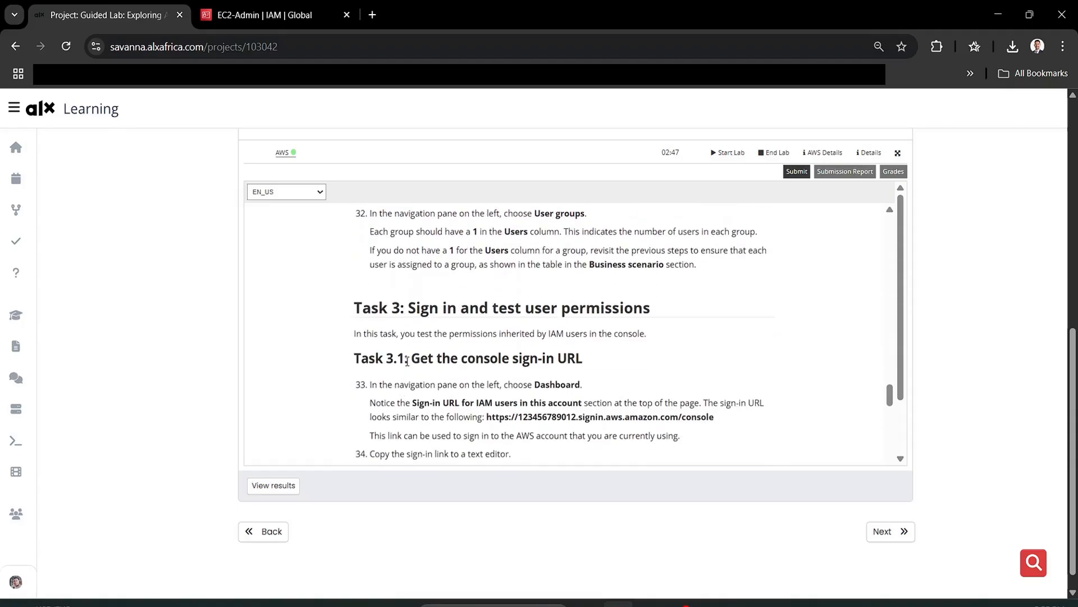
{"action": "key", "text": "ctrl+Tab"}
- Copy the IAM users' sign-in URL from the IAM Dashboard
{"action": "left_click", "coordinate": [48, 278]}
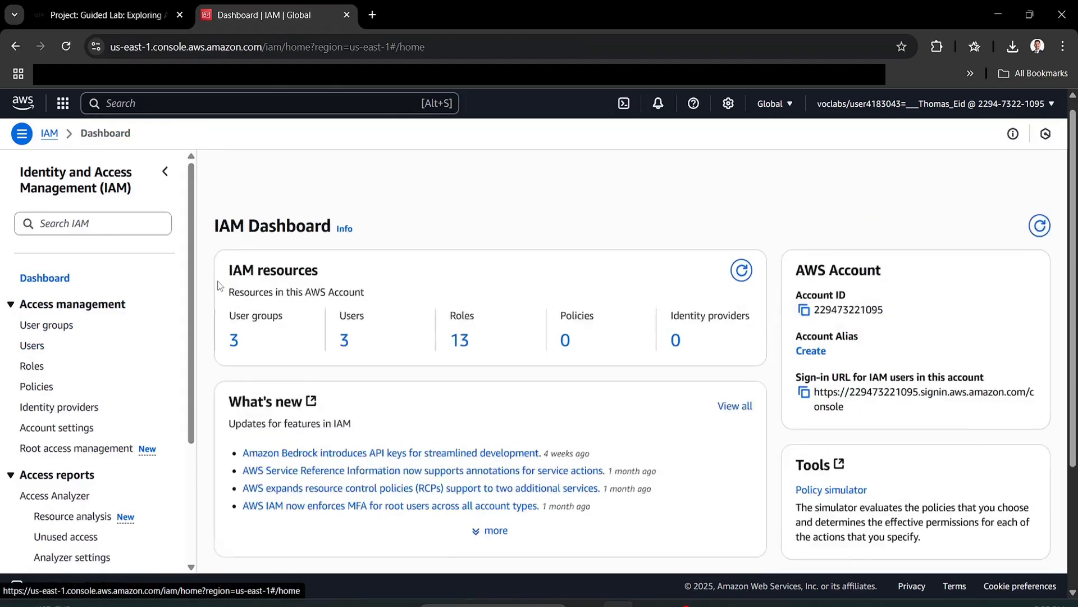
{"action": "scroll", "coordinate": [219, 286], "scroll_direction": "down", "scroll_amount": 1}
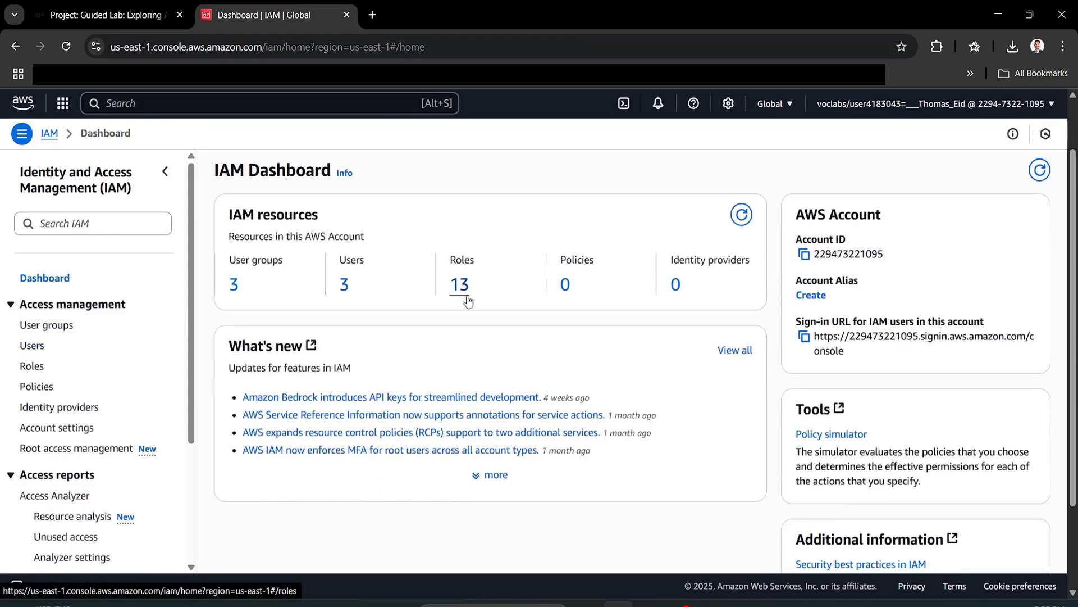
{"action": "left_click", "coordinate": [804, 336]}
{"action": "left_click", "coordinate": [372, 15]}
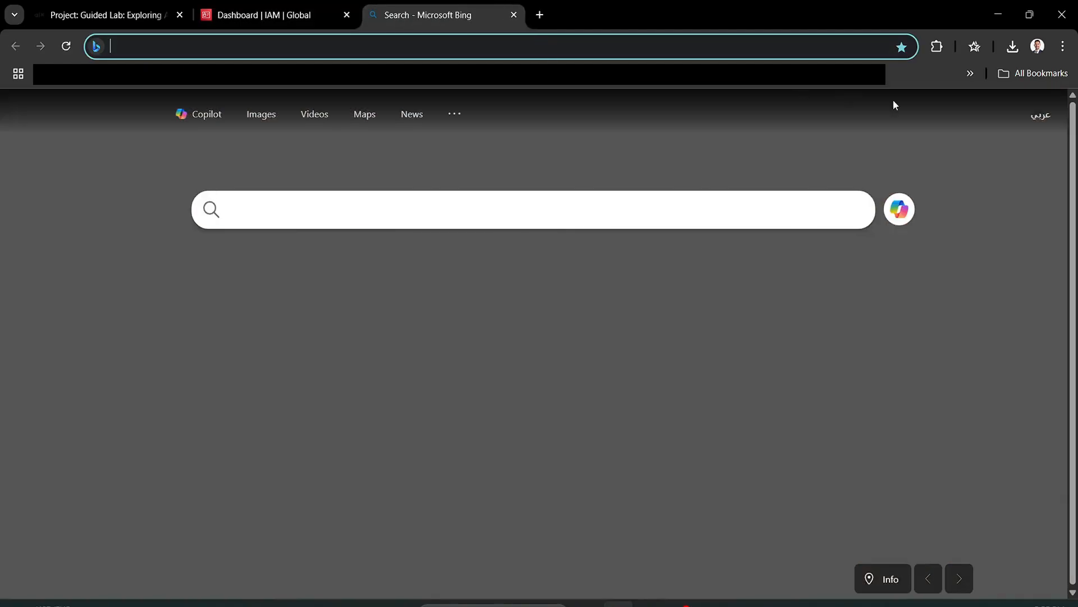
{"action": "left_click", "coordinate": [312, 13]}
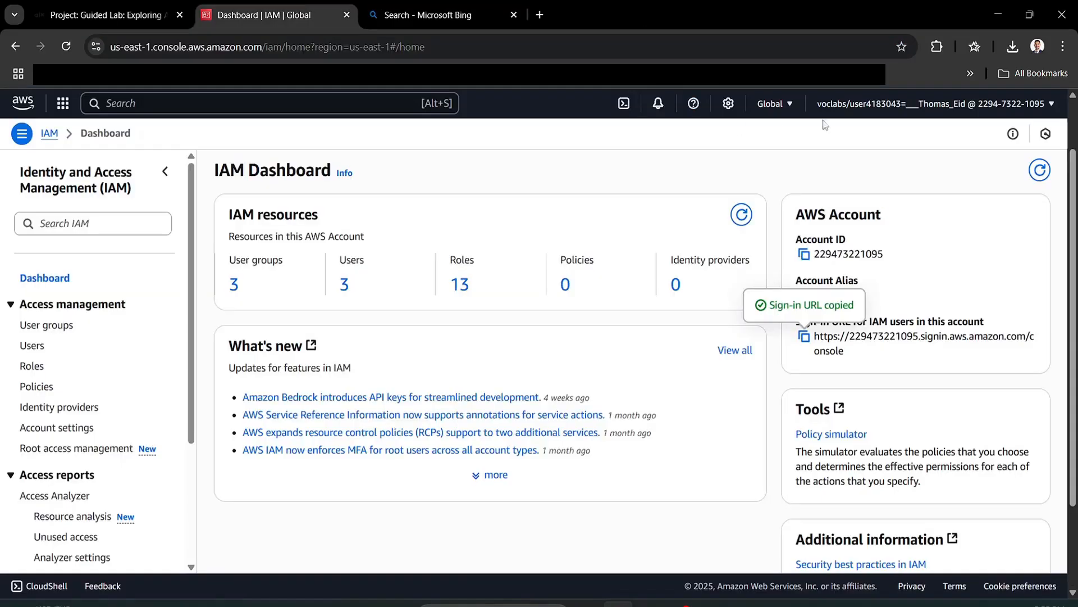
{"action": "left_click", "coordinate": [1026, 104]}
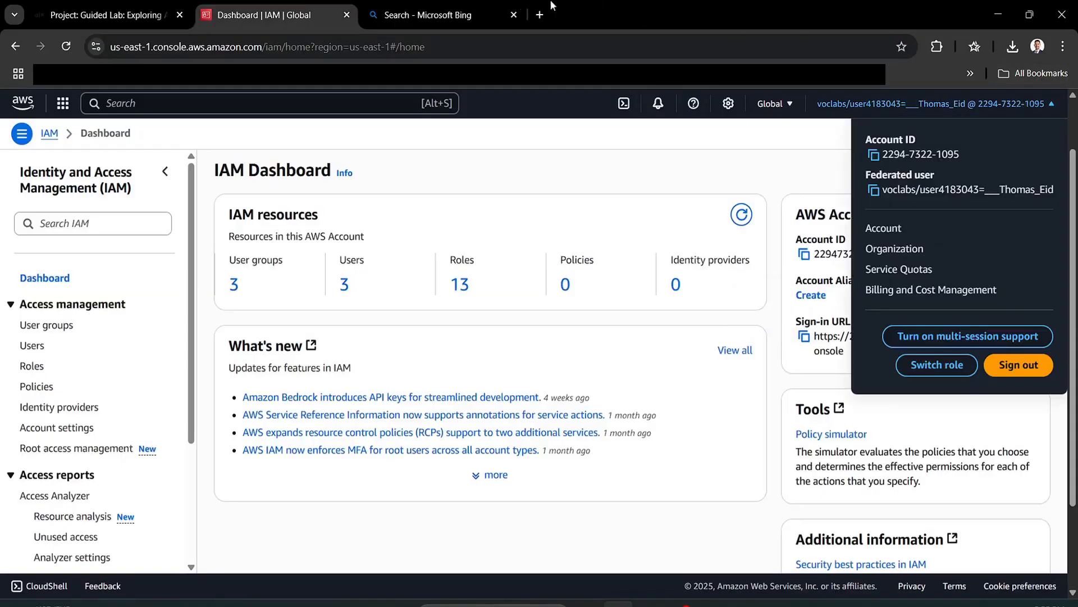
- Paste the sign-in URL into a new tab to load the AWS Sign-In page
{"action": "left_click", "coordinate": [438, 15]}
{"action": "left_click", "coordinate": [337, 6]}
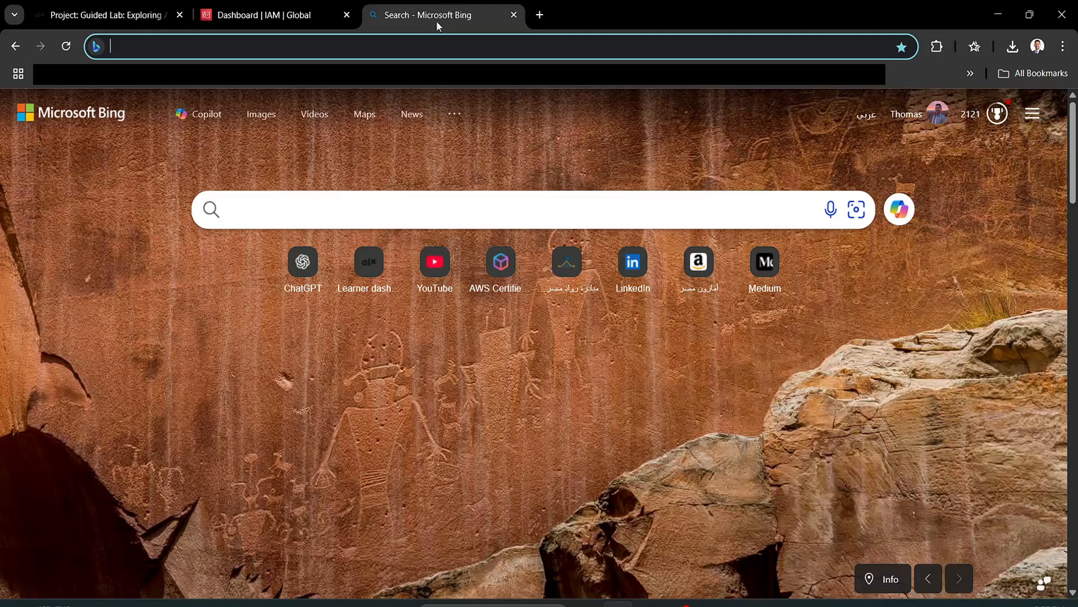
{"action": "left_click", "coordinate": [443, 7]}
{"action": "key", "text": "ctrl+v"}
{"action": "key", "text": "Return"}
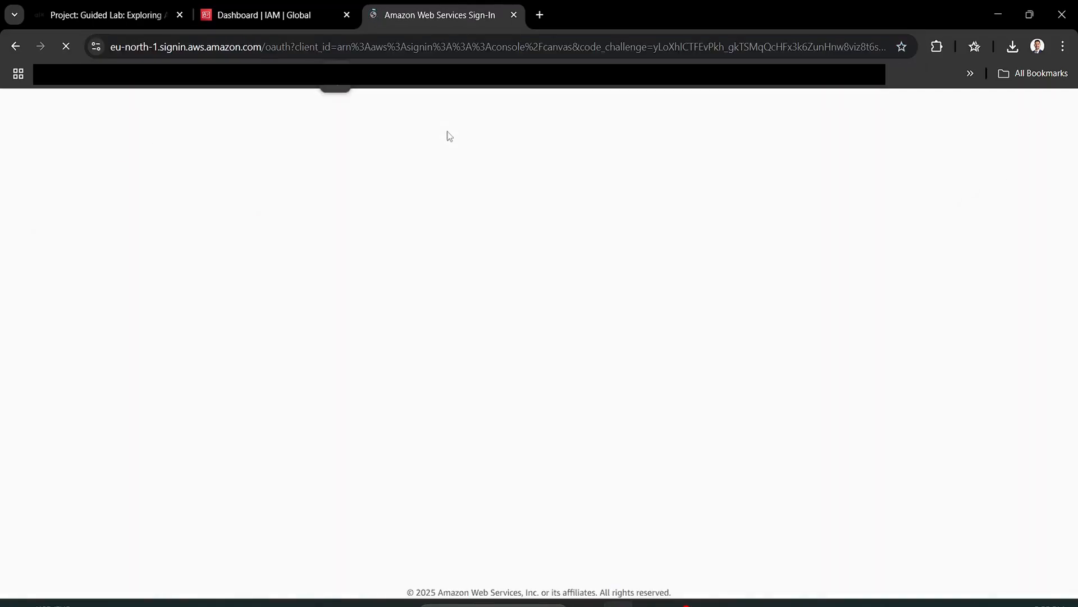
- Sign in as user-1 with the password from the lab
{"action": "type", "text": "user-1"}
{"action": "scroll", "coordinate": [291, 416], "scroll_direction": "down", "scroll_amount": 1}
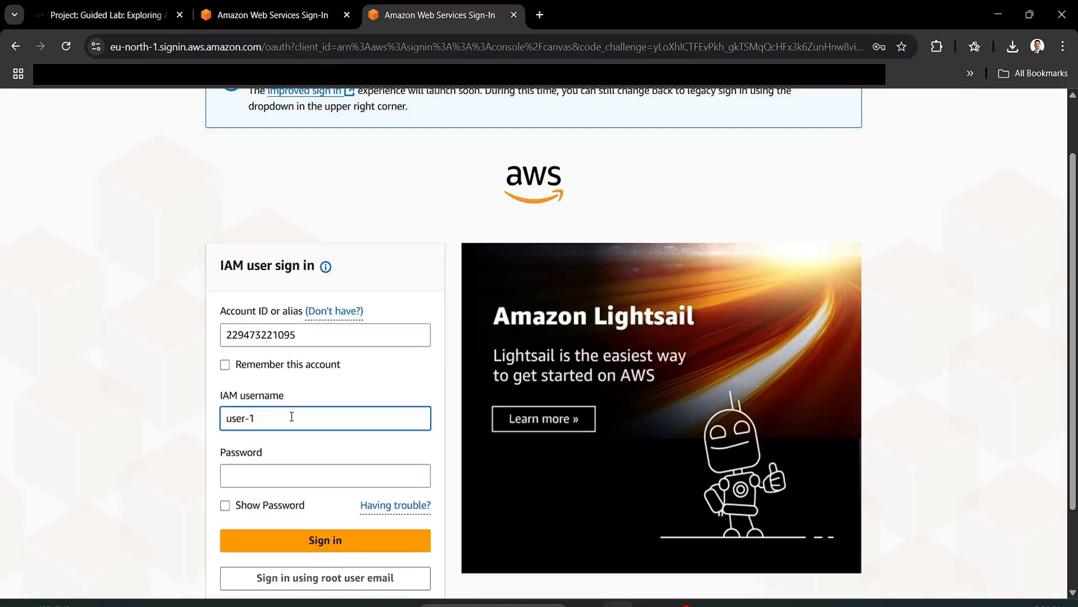
{"action": "key", "text": "Tab"}
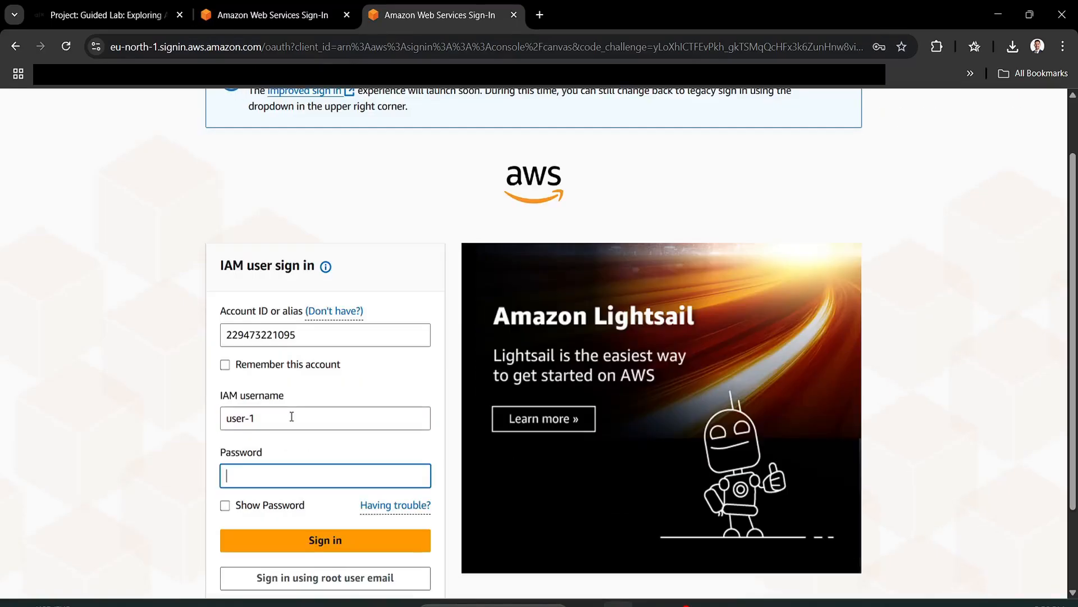
{"action": "key", "text": "ctrl+v"}
{"action": "left_click", "coordinate": [325, 540]}
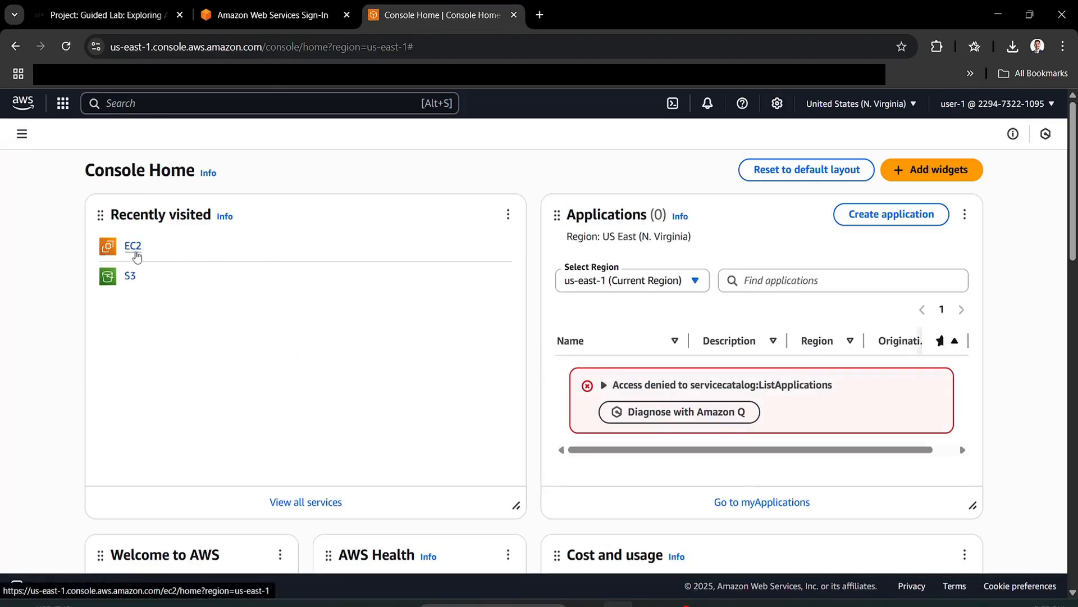
- Open EC2 Instances and confirm the ec2:DescribeInstances not-authorized error
{"action": "left_click", "coordinate": [133, 247]}
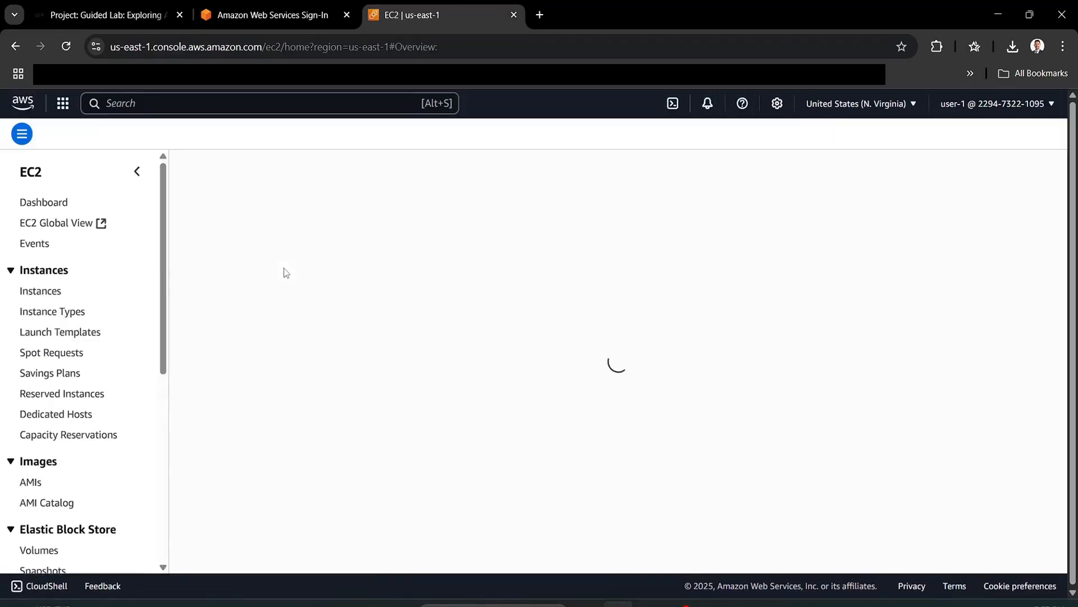
{"action": "scroll", "coordinate": [295, 294], "scroll_direction": "down", "scroll_amount": 10}
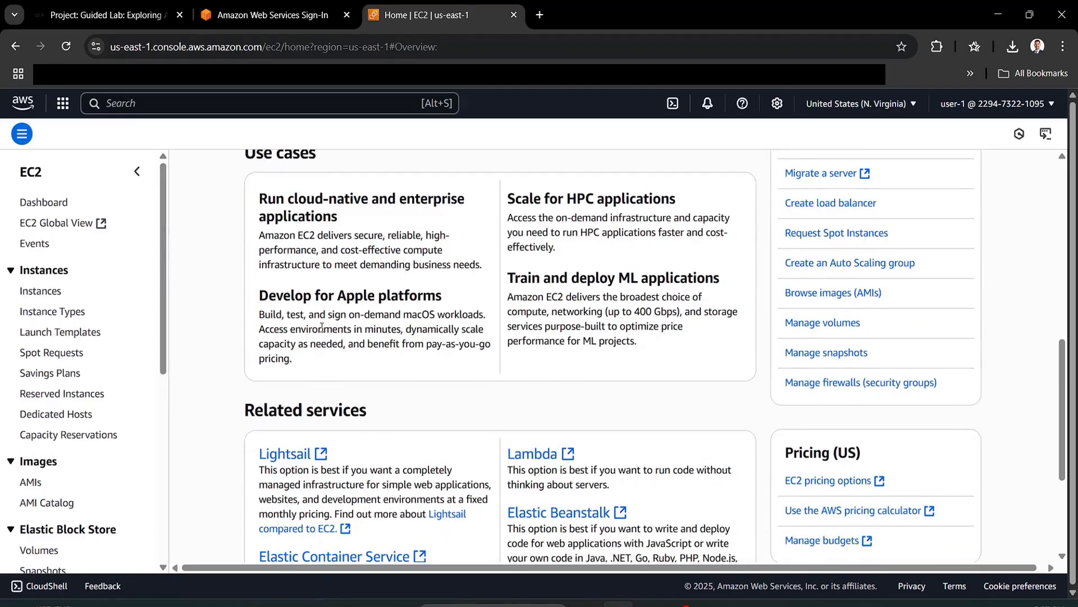
{"action": "left_click", "coordinate": [51, 292]}
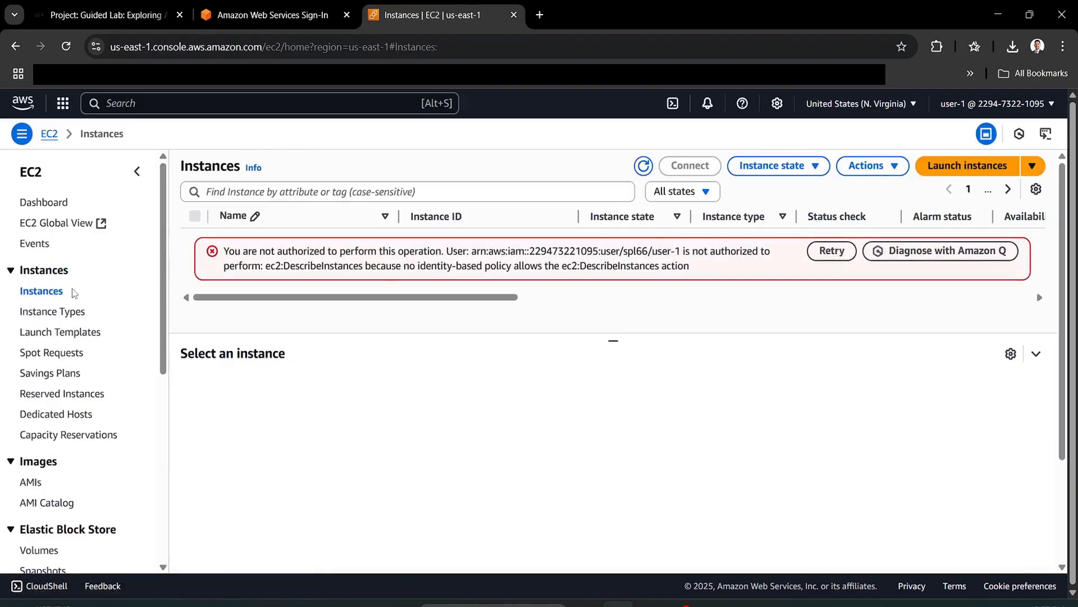
{"action": "double_click", "coordinate": [393, 249]}
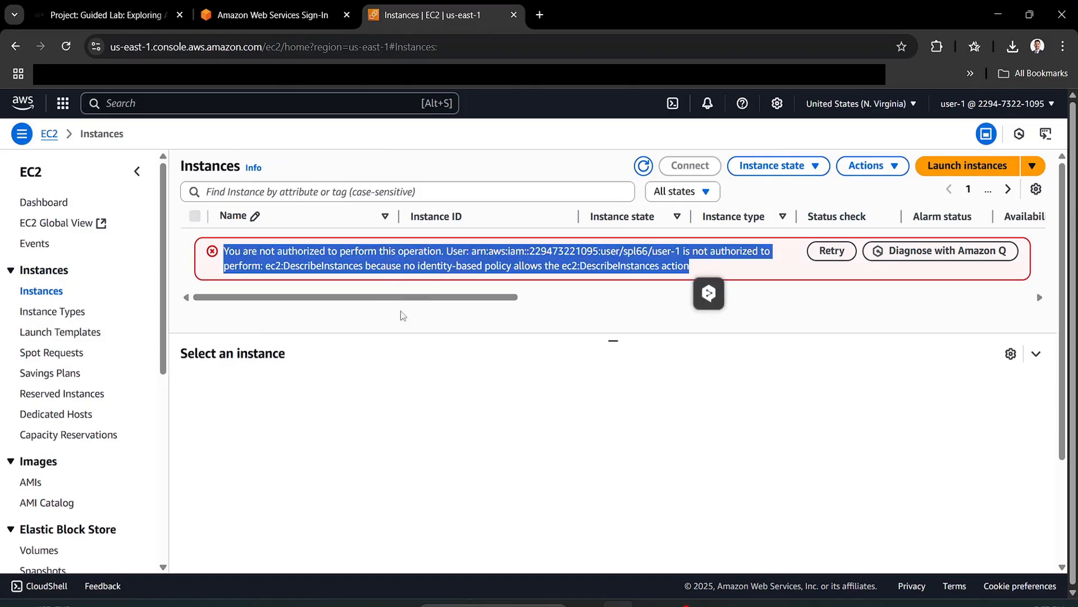
{"action": "left_click", "coordinate": [346, 15]}
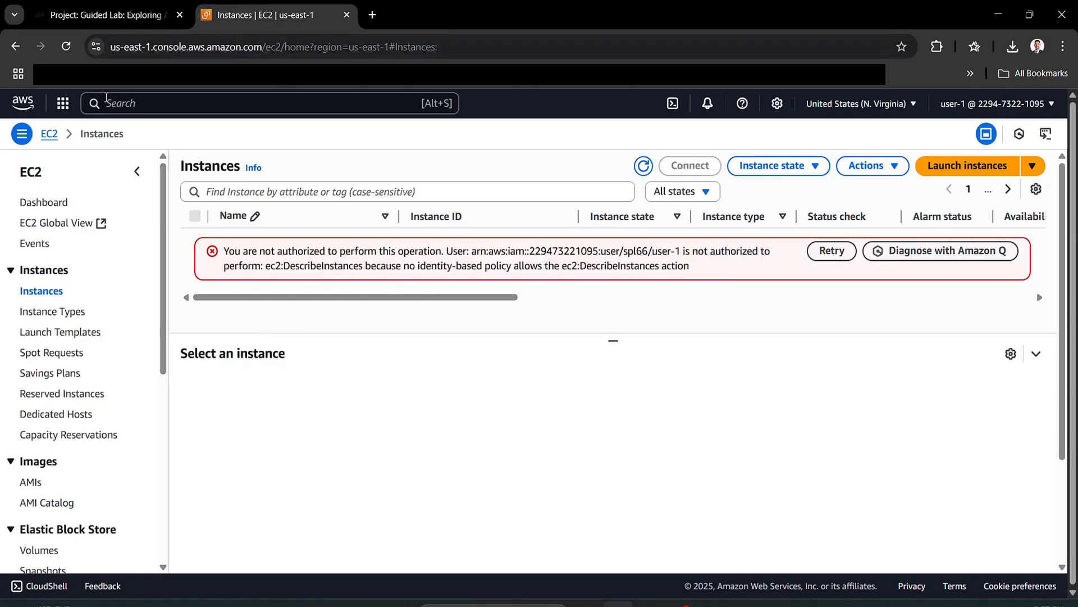
- Search for s3 and open the lab's S3 bucket, which holds 0 objects
{"action": "left_click", "coordinate": [143, 104]}
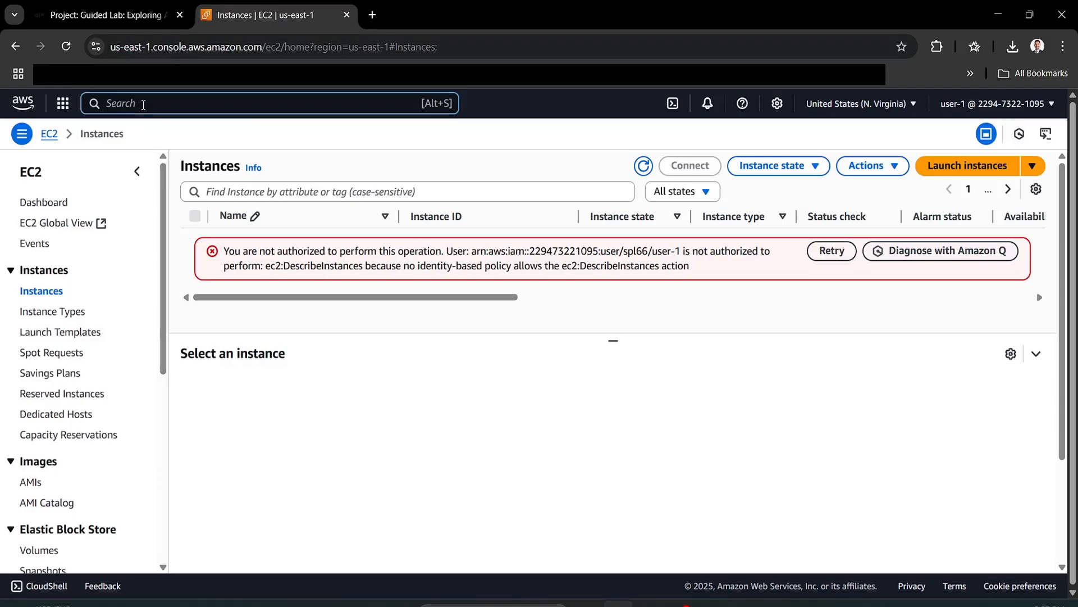
{"action": "type", "text": "s3"}
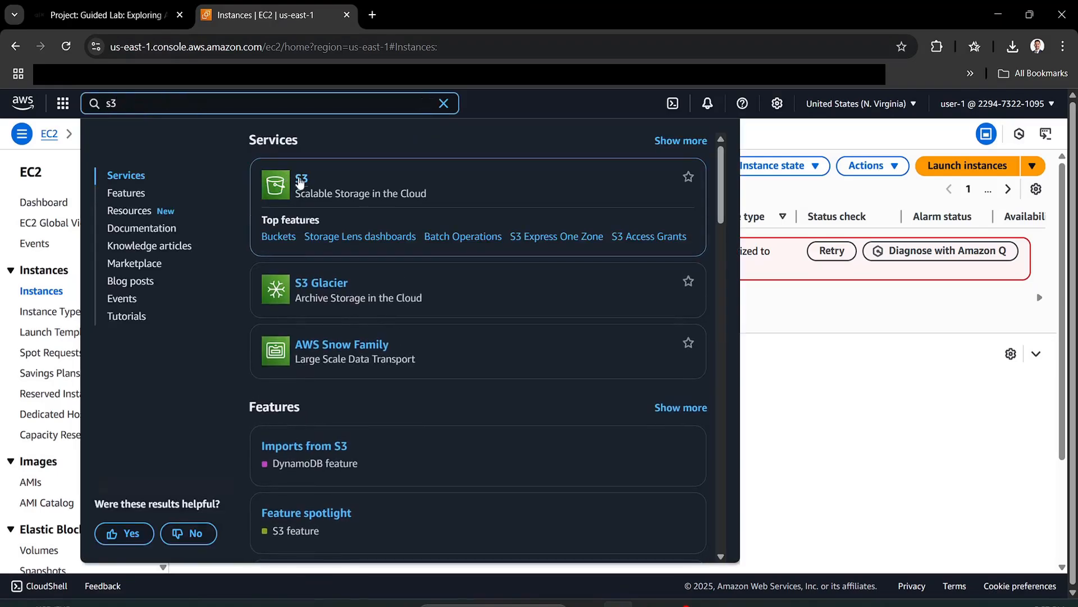
{"action": "left_click", "coordinate": [301, 179]}
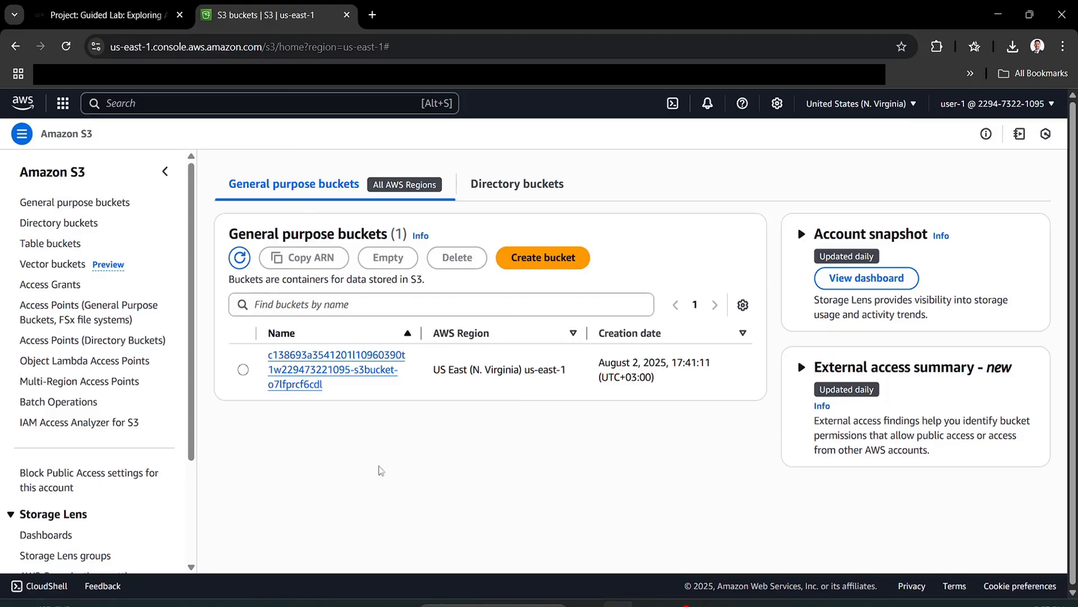
{"action": "left_click", "coordinate": [292, 371]}
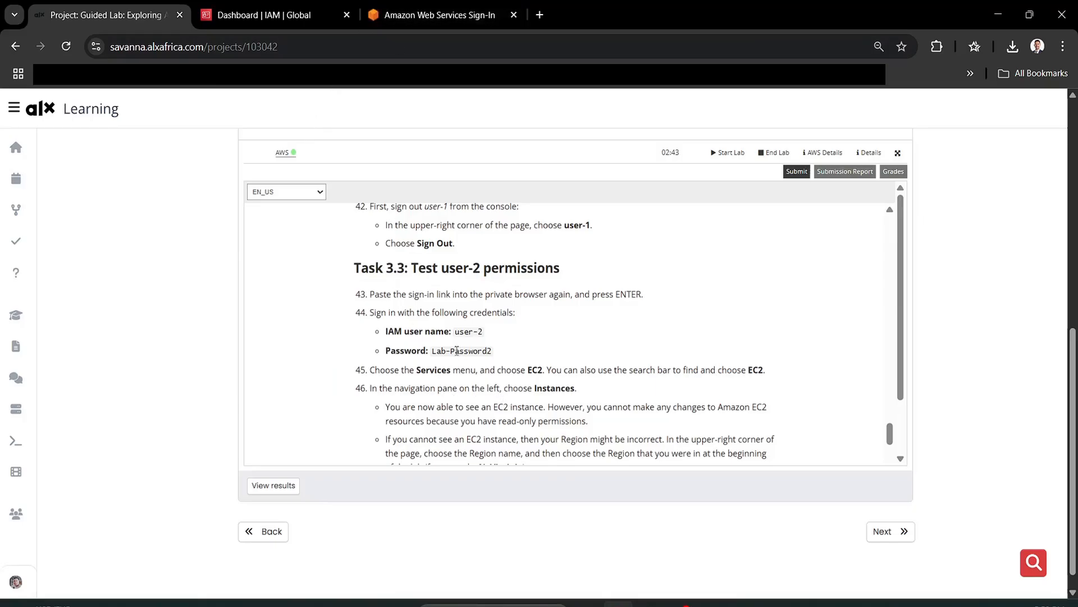
- Copy user-2's password from the lab instructions and return to the sign-in page
{"action": "triple_click", "coordinate": [458, 350]}
{"action": "left_click", "coordinate": [442, 355]}
{"action": "left_click_drag", "start_coordinate": [433, 353], "coordinate": [492, 350]}
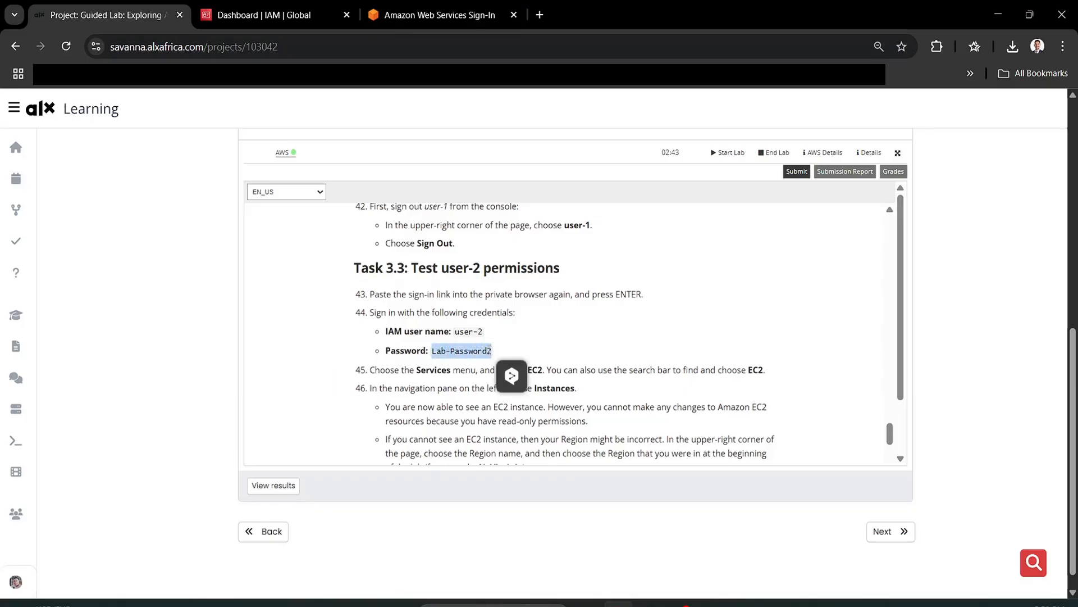
{"action": "left_click", "coordinate": [438, 15]}
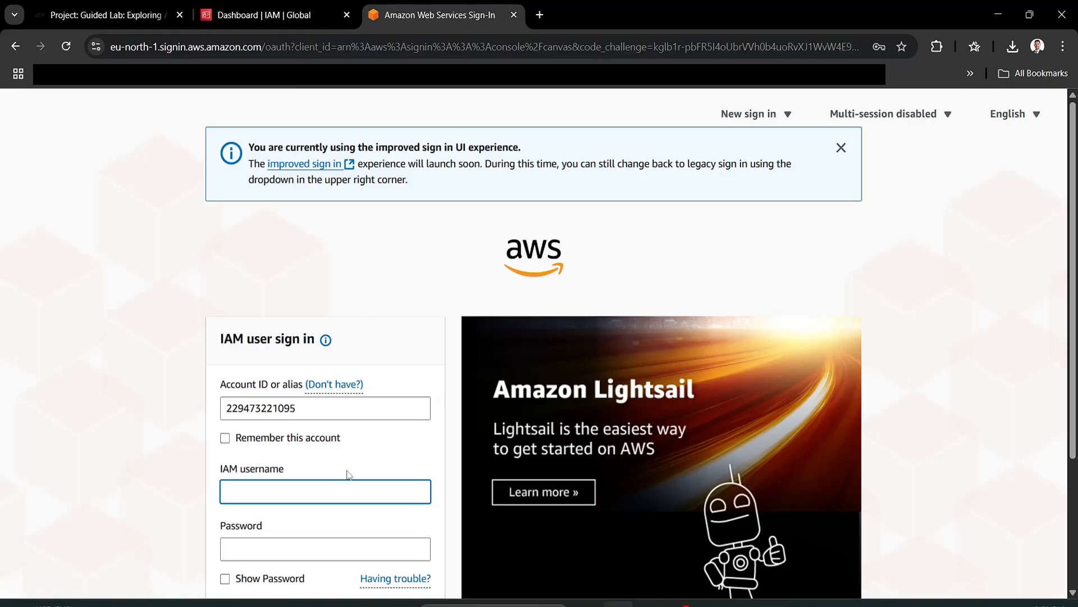
- Sign in to the console as user-2 with the copied password
{"action": "left_click", "coordinate": [345, 493]}
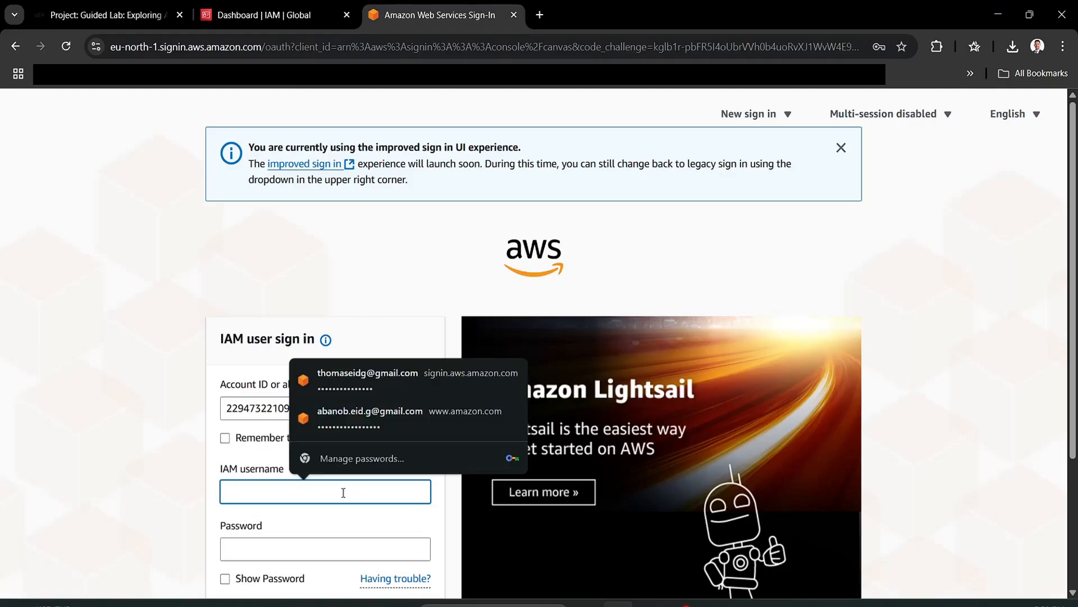
{"action": "type", "text": "user"}
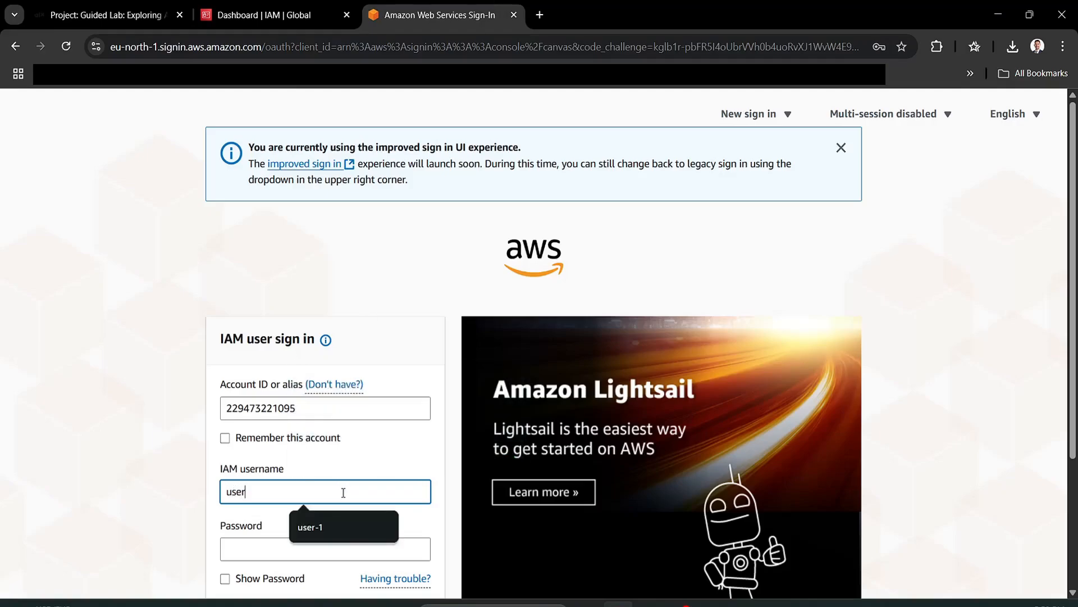
{"action": "type", "text": "-2"}
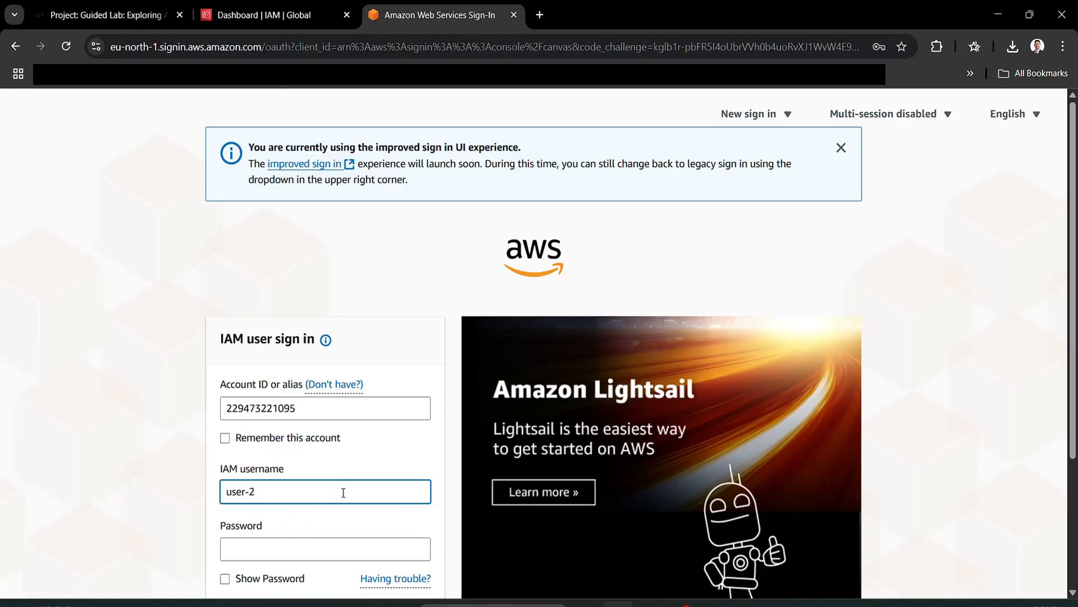
{"action": "key", "text": "Tab"}
{"action": "key", "text": "ctrl+v"}
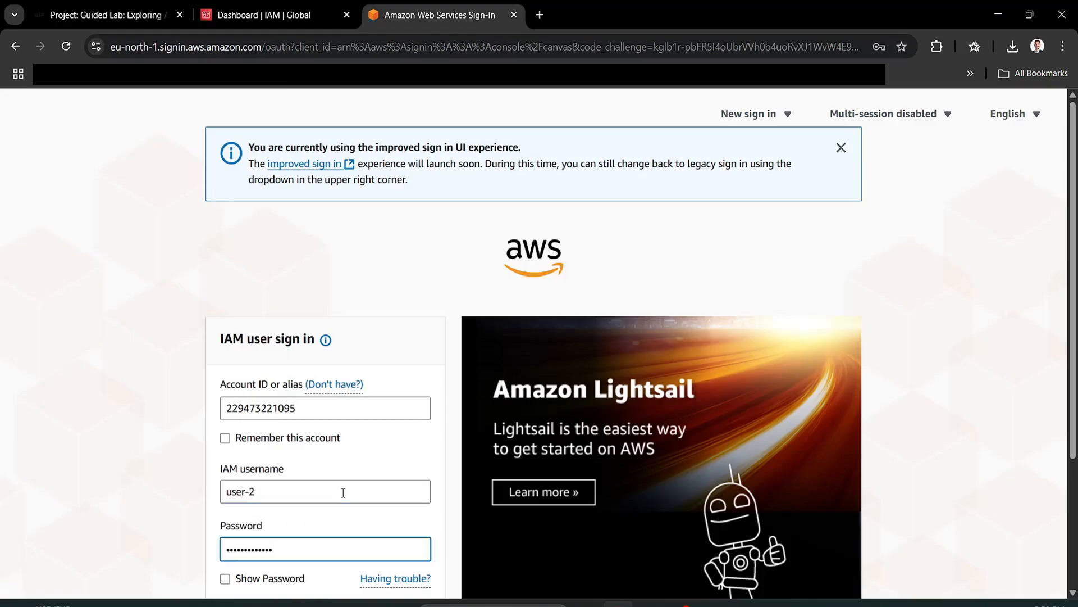
{"action": "key", "text": "Return"}
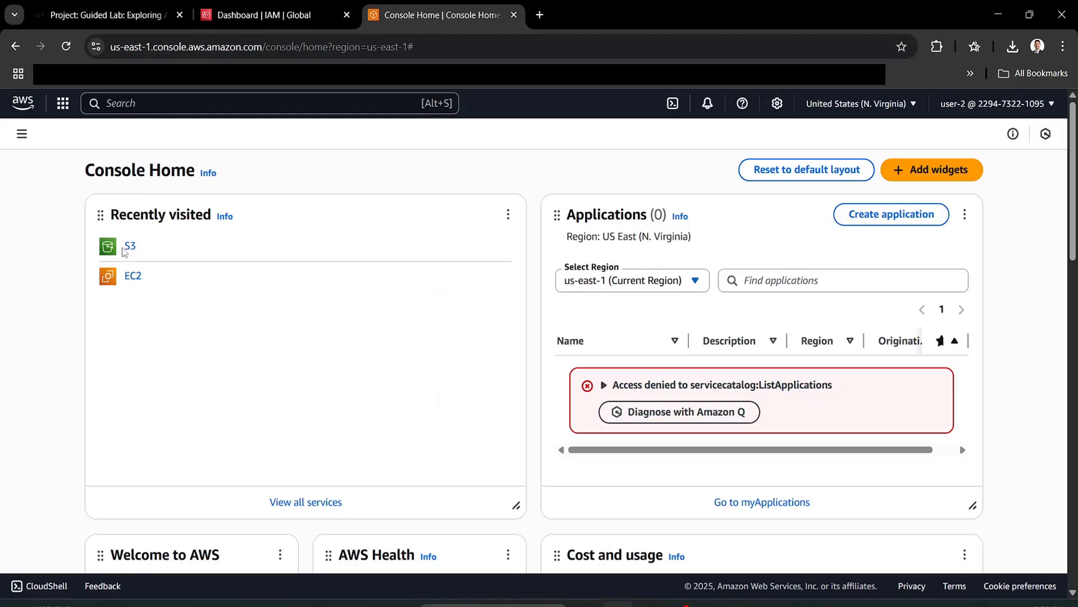
- Try stopping the running EC2 instance and confirm the ec2:StopInstances not-authorized error
{"action": "left_click", "coordinate": [133, 276]}
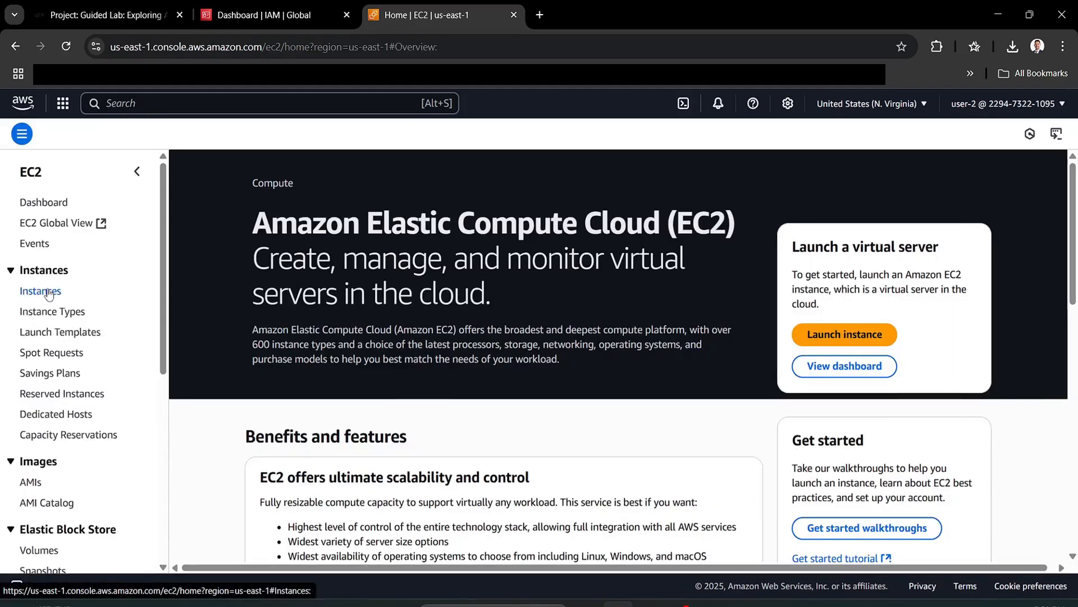
{"action": "left_click", "coordinate": [41, 291]}
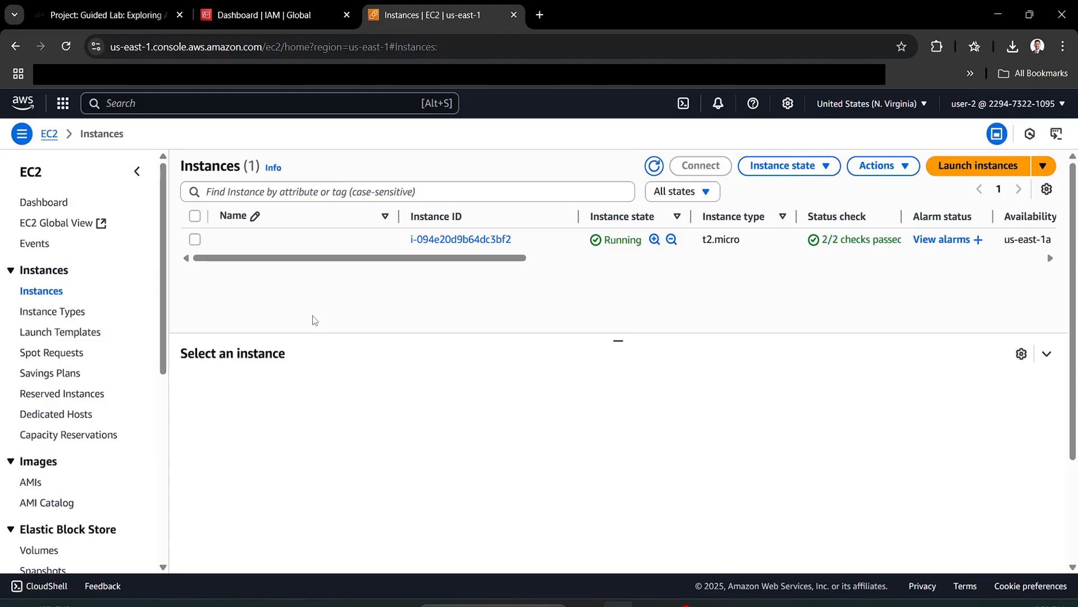
{"action": "left_click", "coordinate": [292, 236]}
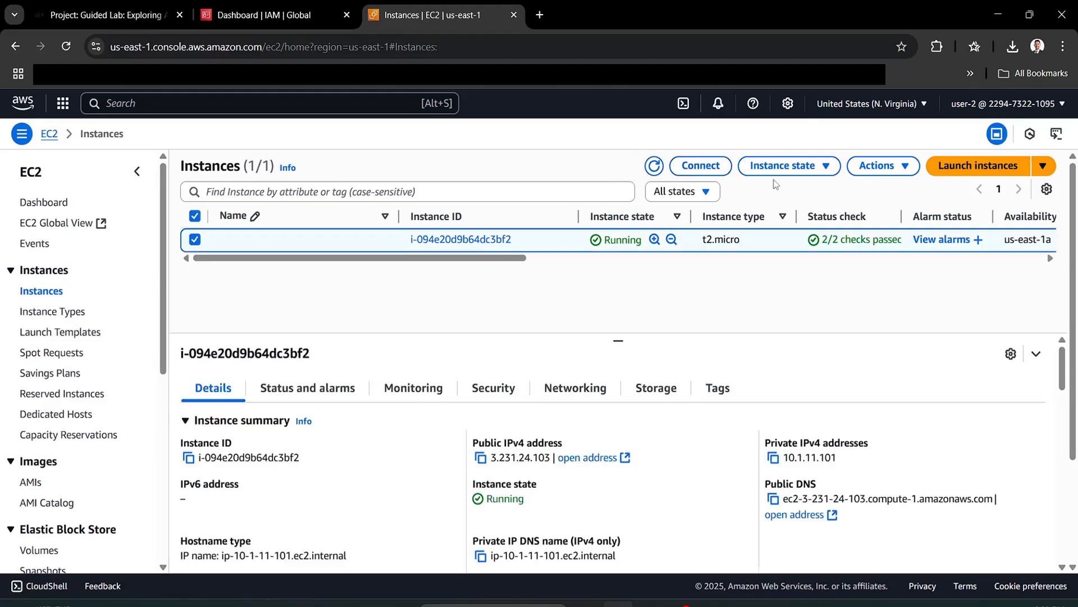
{"action": "left_click", "coordinate": [783, 172]}
{"action": "left_click", "coordinate": [784, 191]}
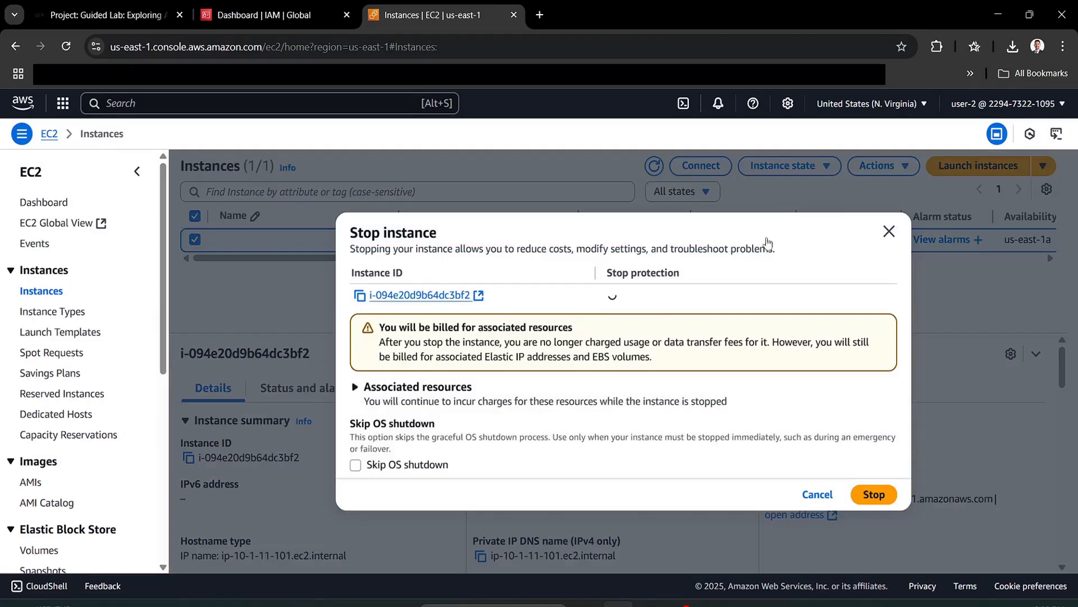
{"action": "left_click", "coordinate": [865, 496]}
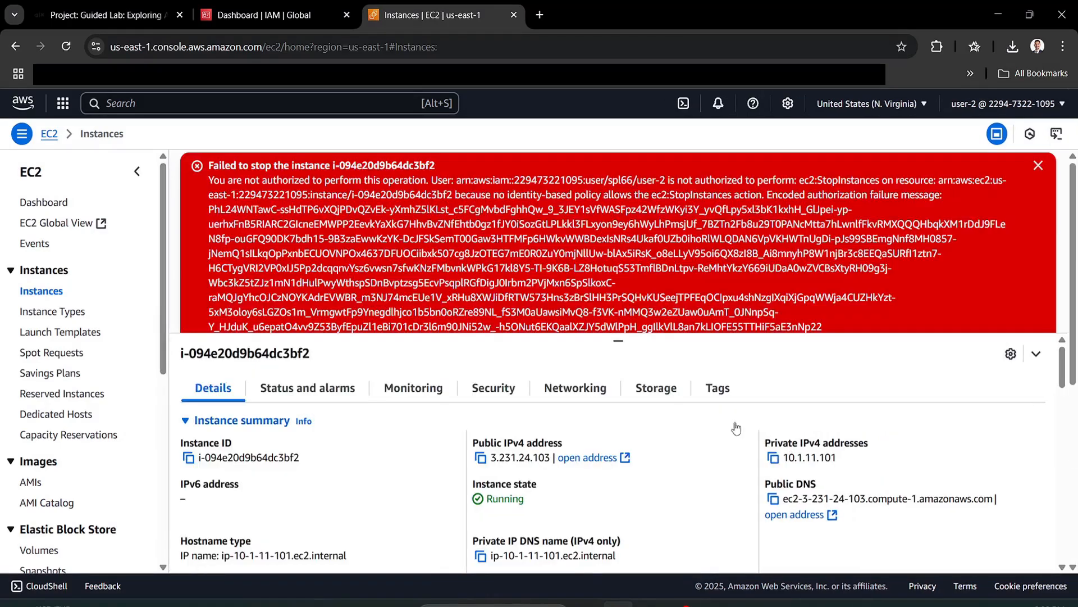
{"action": "triple_click", "coordinate": [528, 248]}
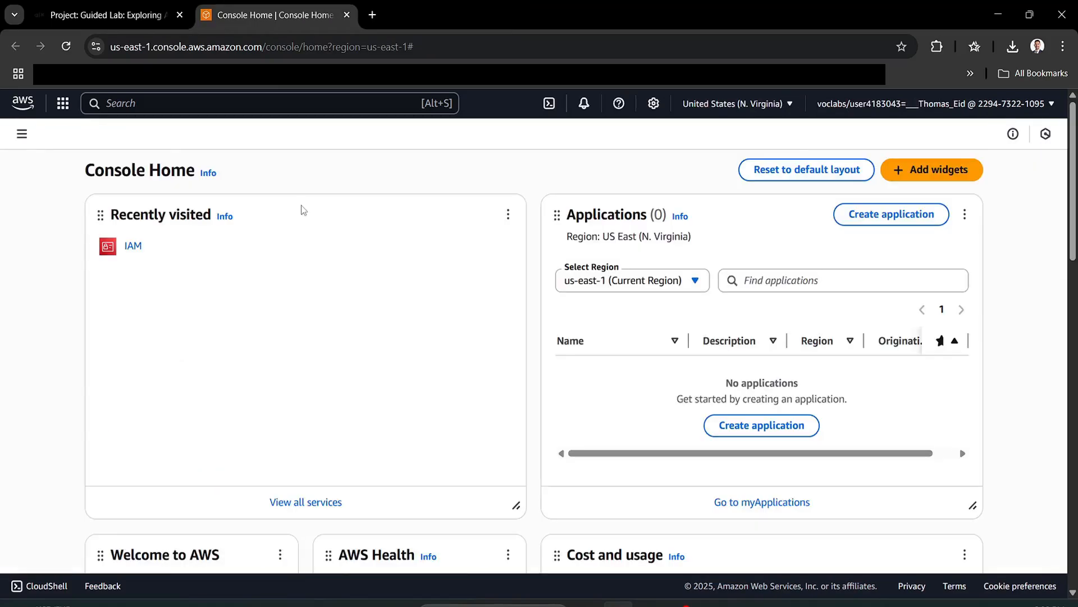
- Copy the IAM users' sign-in URL and load it in a new tab
{"action": "left_click", "coordinate": [133, 247]}
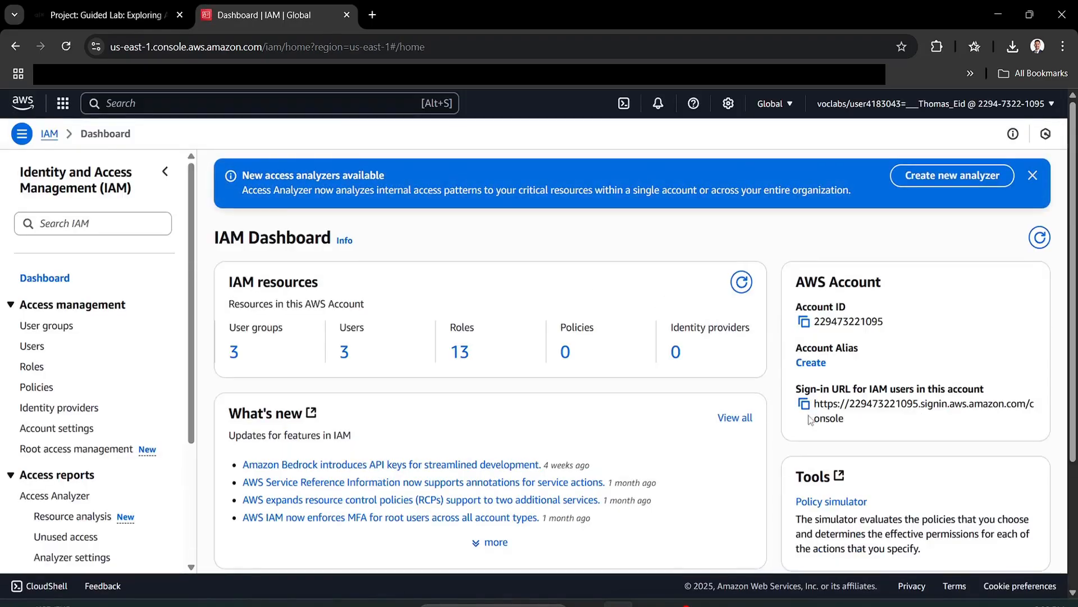
{"action": "left_click", "coordinate": [803, 403]}
{"action": "left_click", "coordinate": [372, 14]}
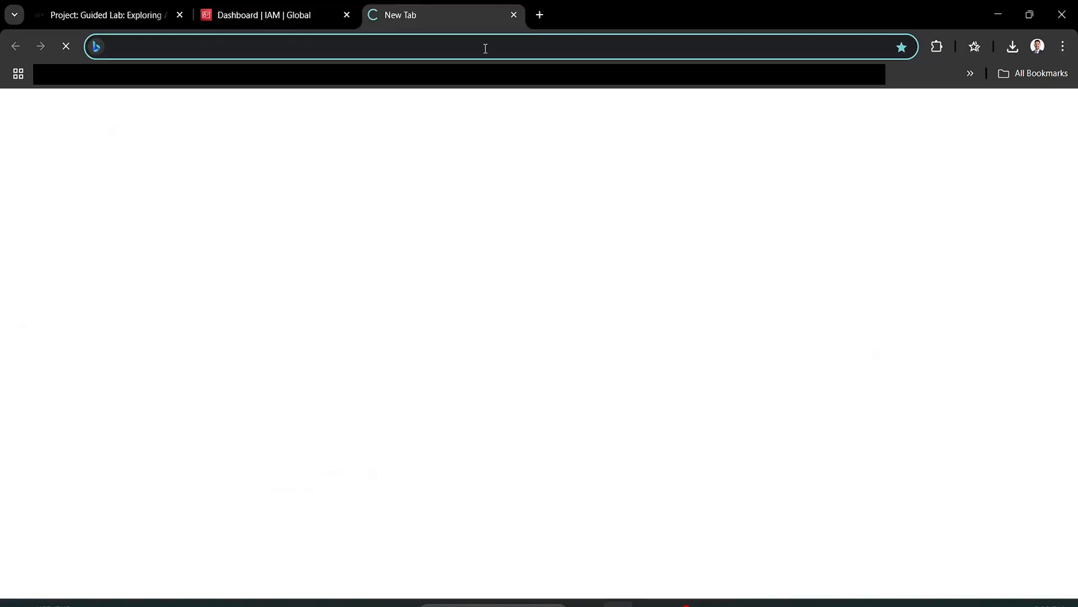
{"action": "key", "text": "ctrl+v"}
{"action": "key", "text": "Return"}
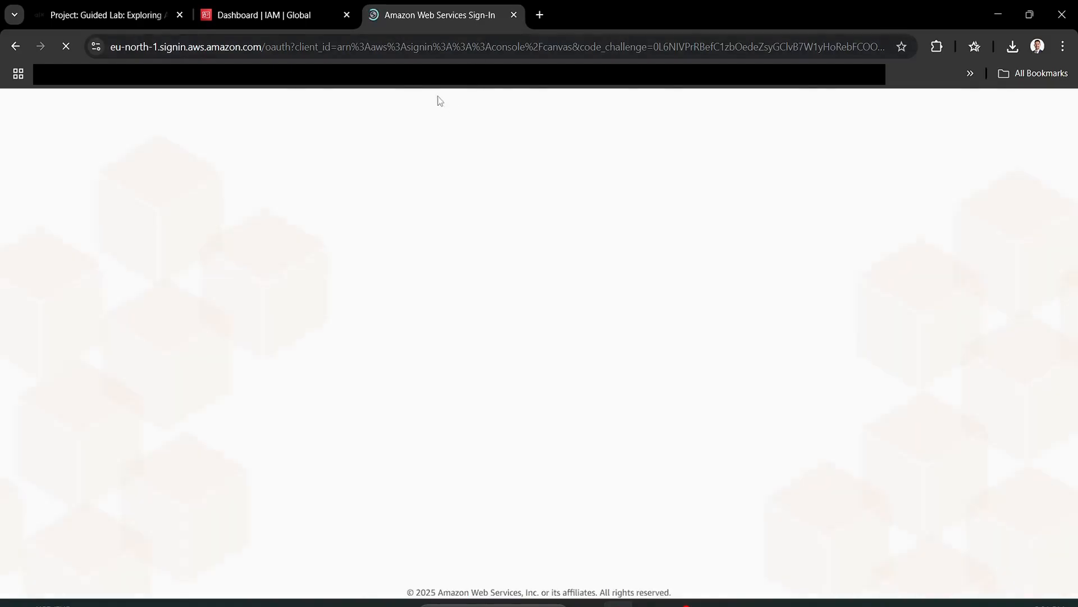
- Copy user-3's password from the lab and sign in as user-3
{"action": "key", "text": "ctrl+1"}
{"action": "scroll", "coordinate": [539, 372], "scroll_direction": "down", "scroll_amount": 8}
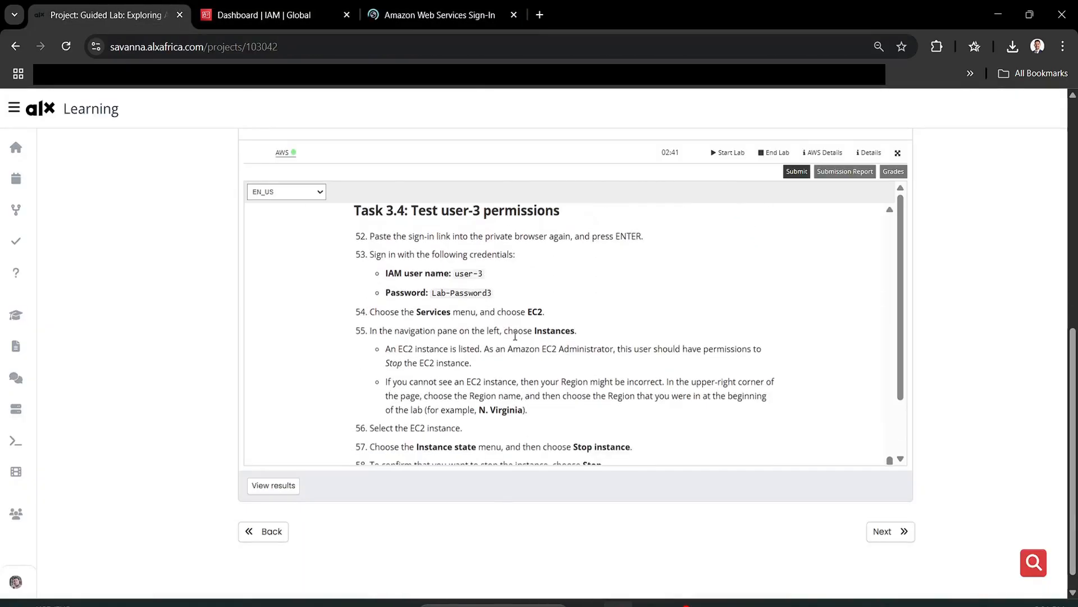
{"action": "double_click", "coordinate": [458, 290]}
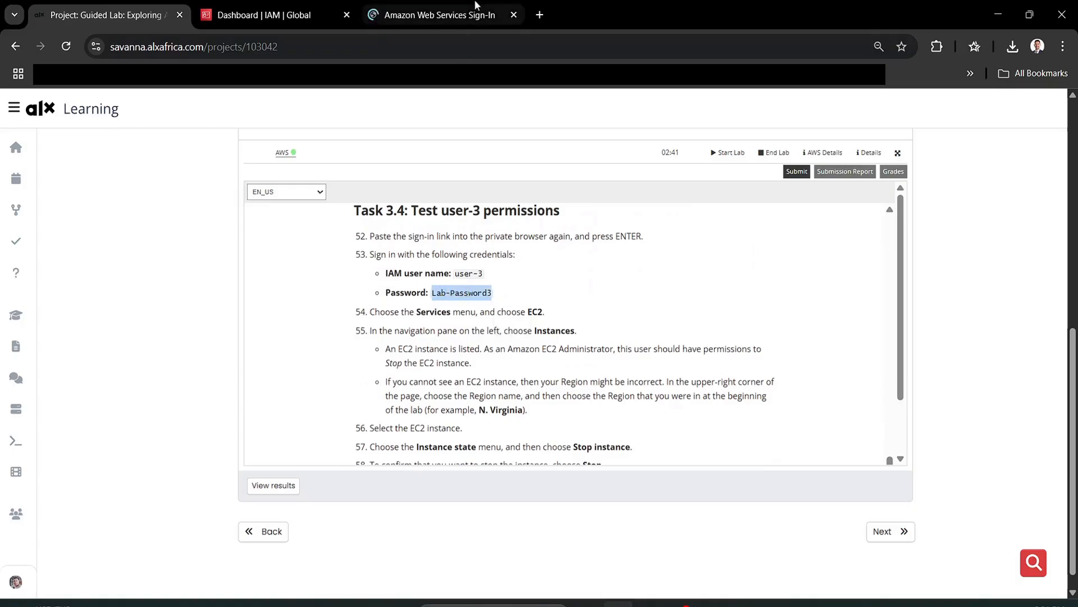
{"action": "left_click", "coordinate": [433, 14]}
{"action": "scroll", "coordinate": [340, 402], "scroll_direction": "down", "scroll_amount": 3}
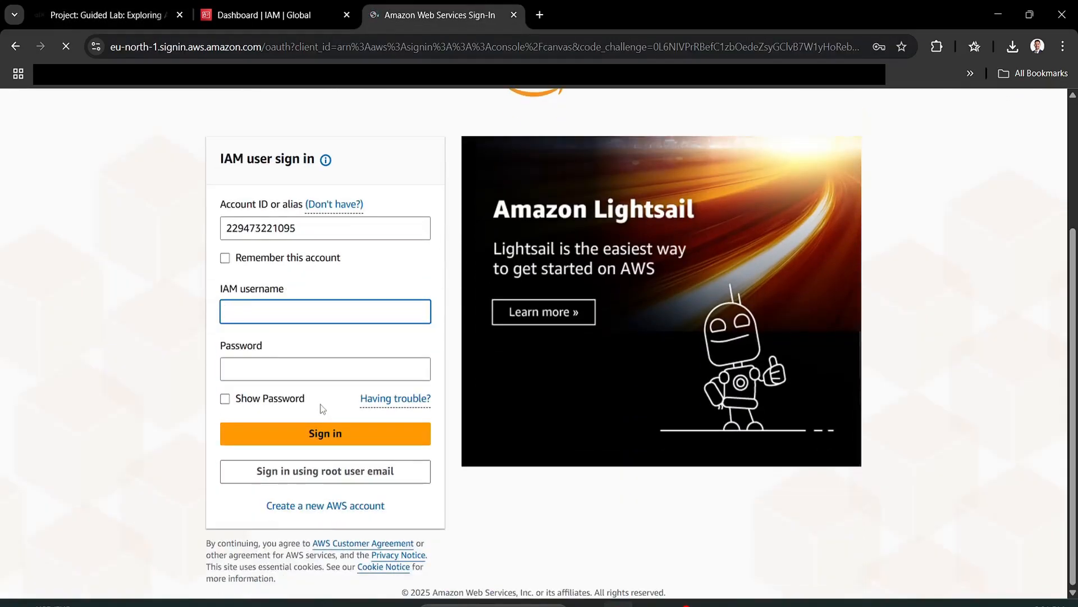
{"action": "type", "text": "user-3"}
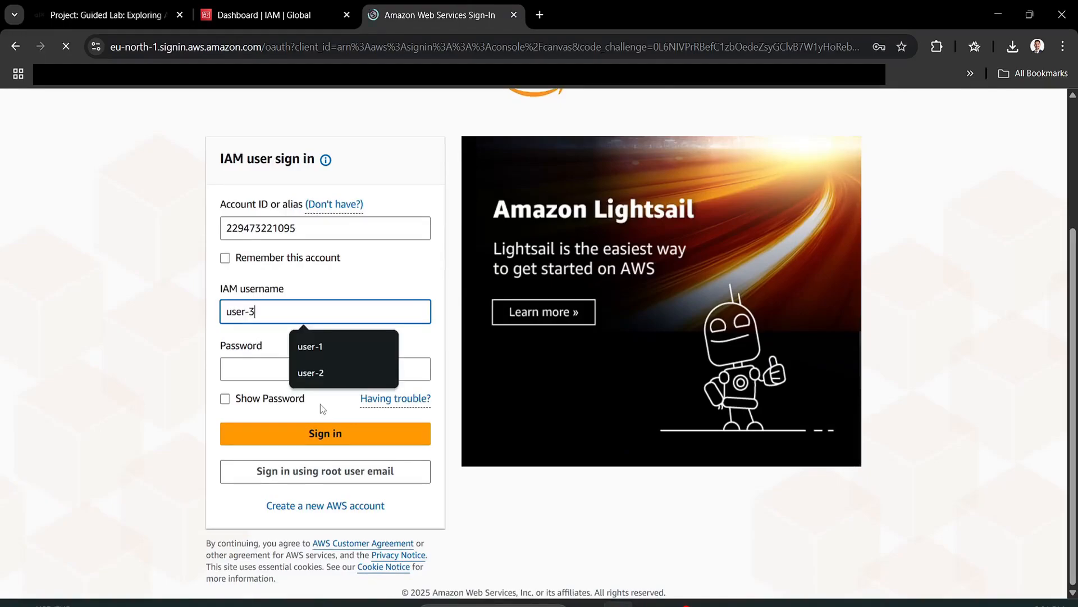
{"action": "key", "text": "Tab"}
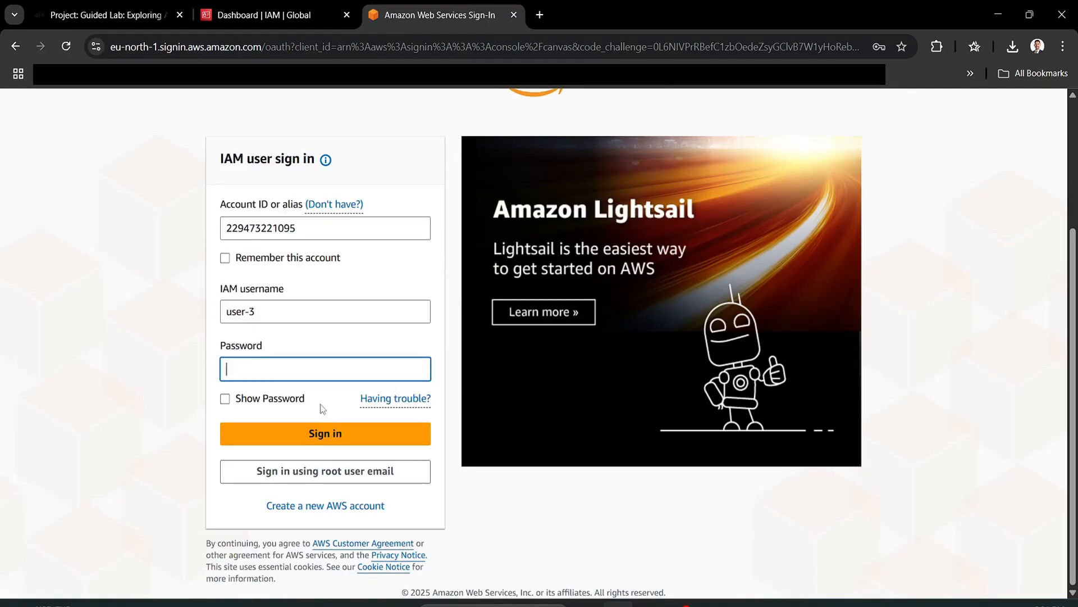
{"action": "key", "text": "ctrl+v"}
{"action": "key", "text": "Return"}
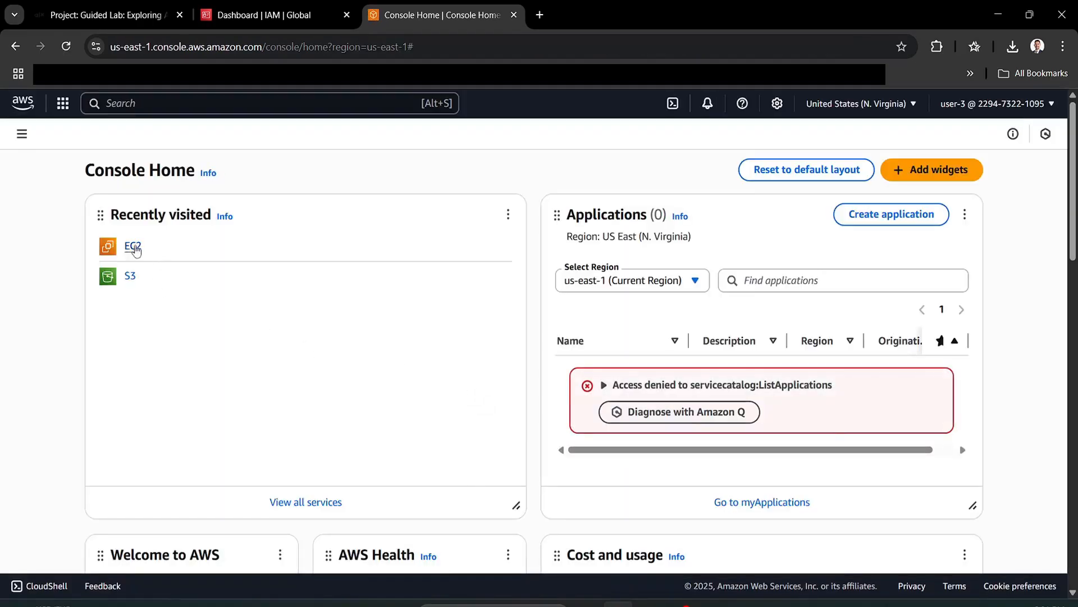
- Confirm user-3 gets Access Denied on the S3 general purpose buckets list
{"action": "left_click", "coordinate": [131, 277]}
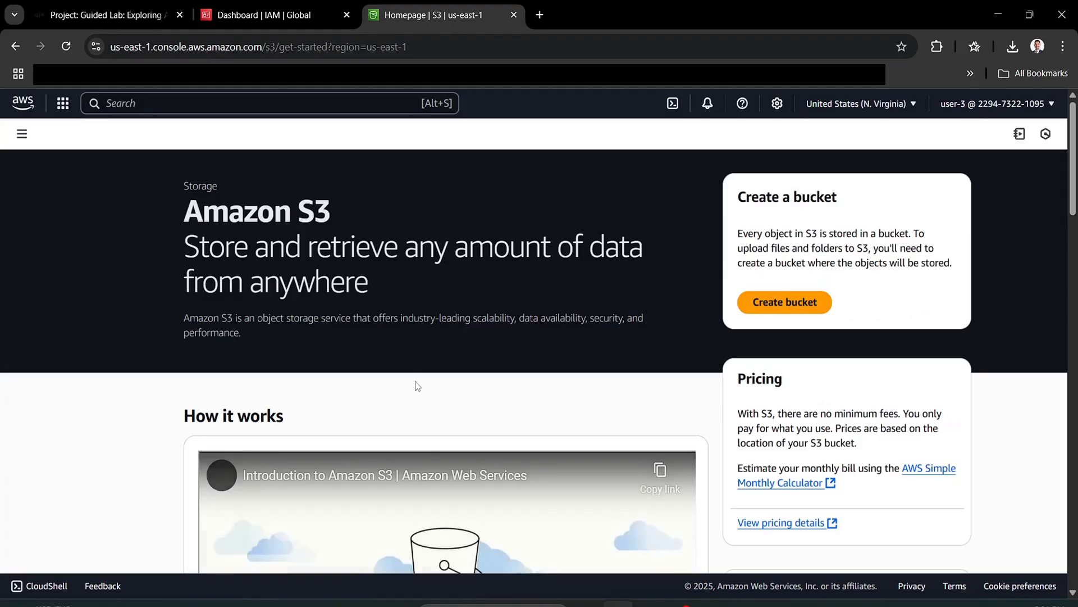
{"action": "scroll", "coordinate": [415, 382], "scroll_direction": "down", "scroll_amount": 4}
{"action": "scroll", "coordinate": [416, 381], "scroll_direction": "down", "scroll_amount": 5}
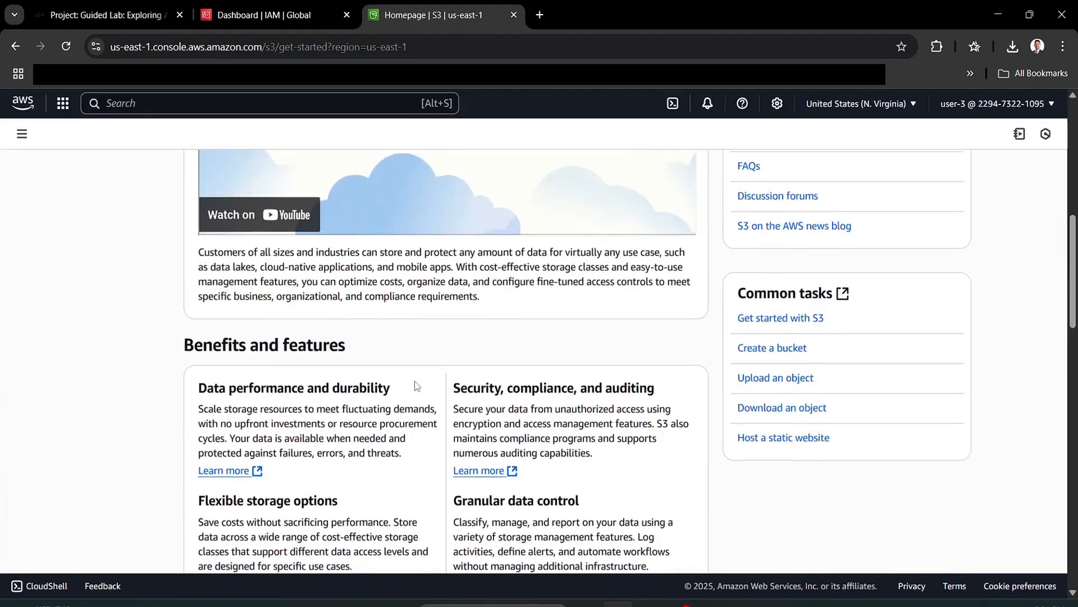
{"action": "scroll", "coordinate": [416, 382], "scroll_direction": "up", "scroll_amount": 6}
{"action": "left_click", "coordinate": [21, 137]}
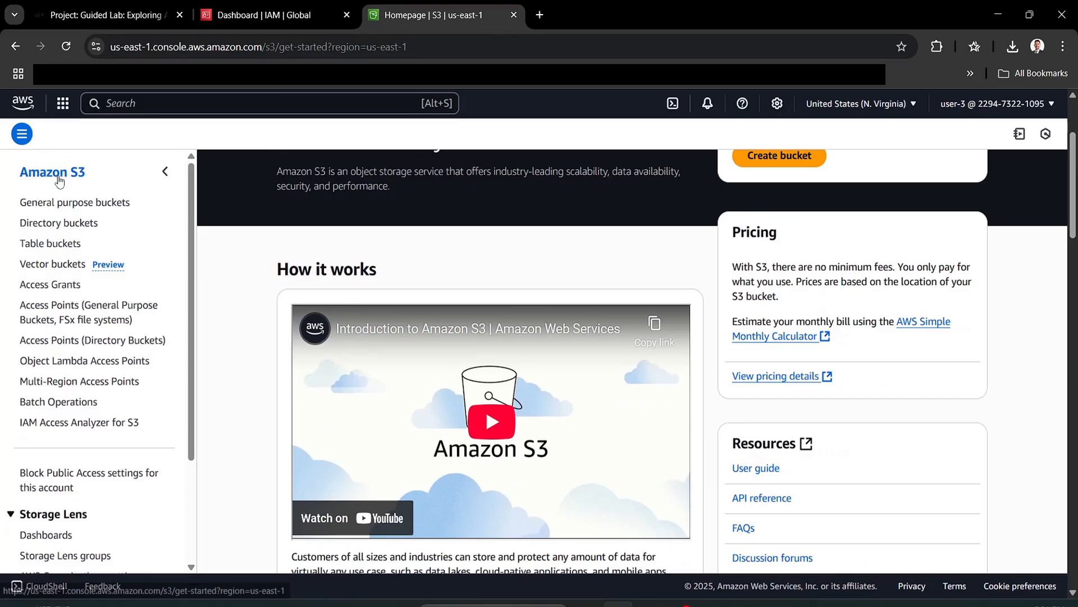
{"action": "left_click", "coordinate": [61, 203]}
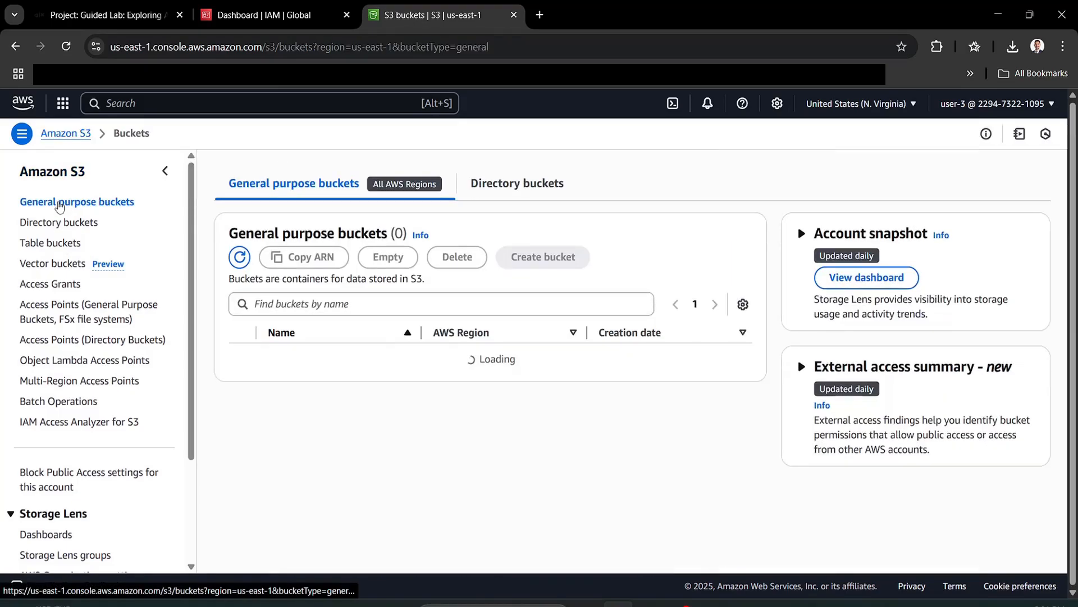
{"action": "double_click", "coordinate": [276, 368]}
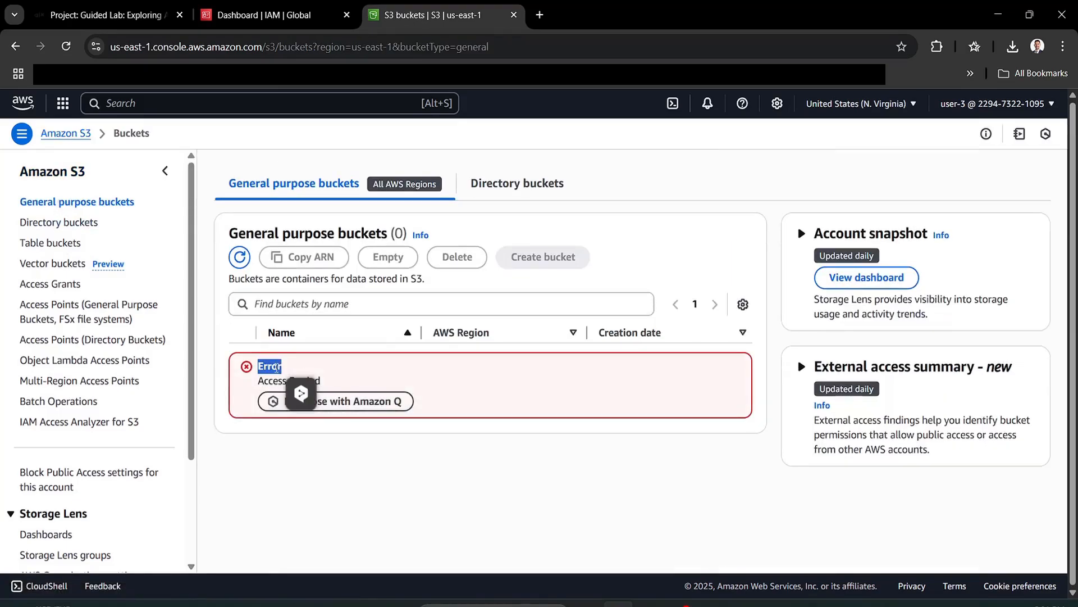
- Search for 'ec2' and go to the EC2 service
{"action": "left_click", "coordinate": [292, 437]}
{"action": "left_click", "coordinate": [225, 105]}
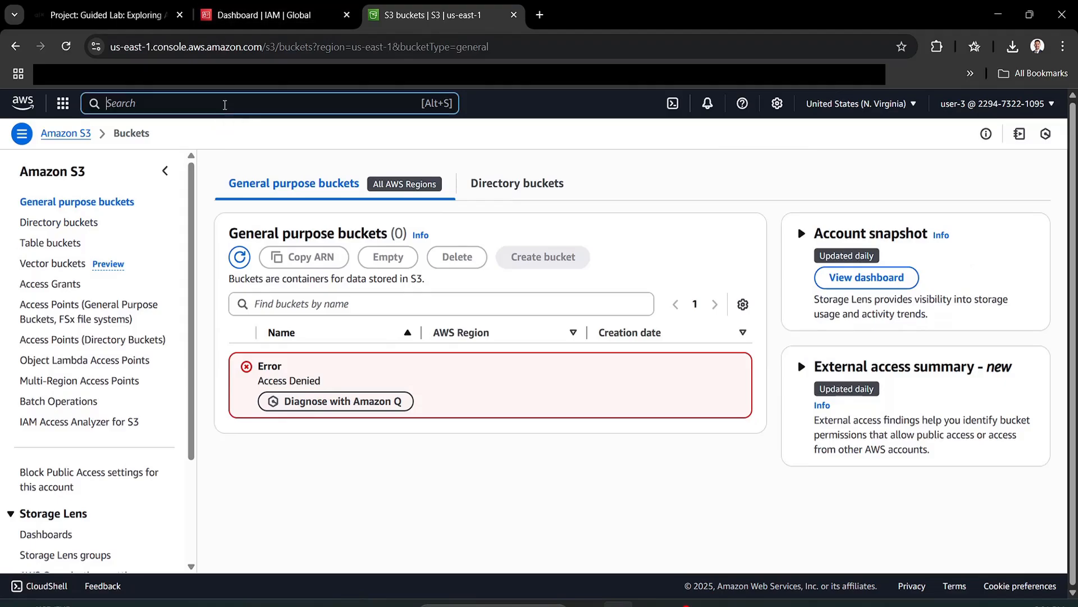
{"action": "type", "text": "ec2"}
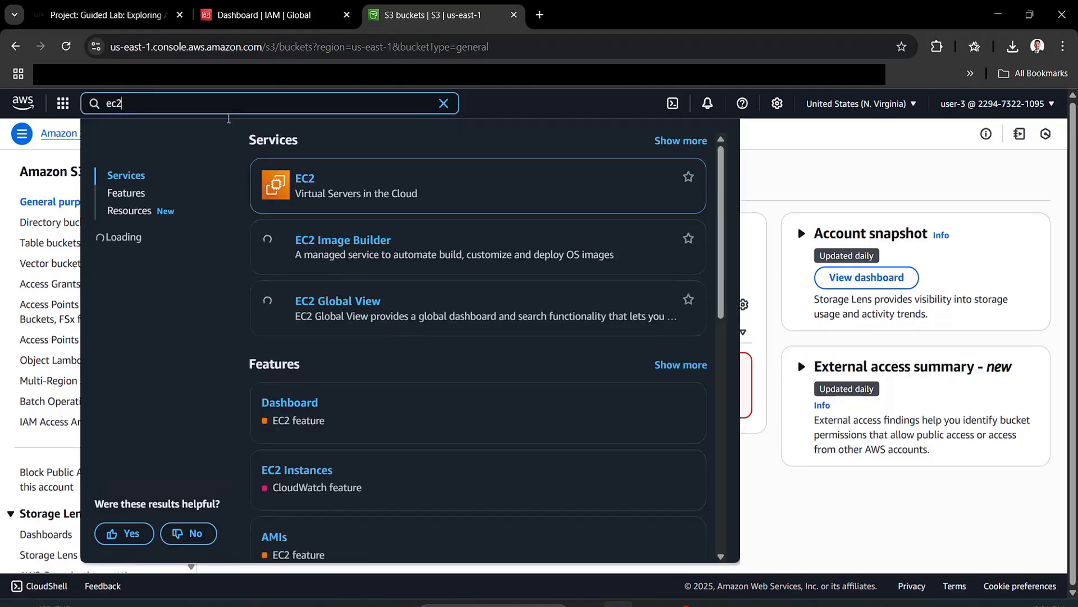
{"action": "left_click", "coordinate": [306, 179]}
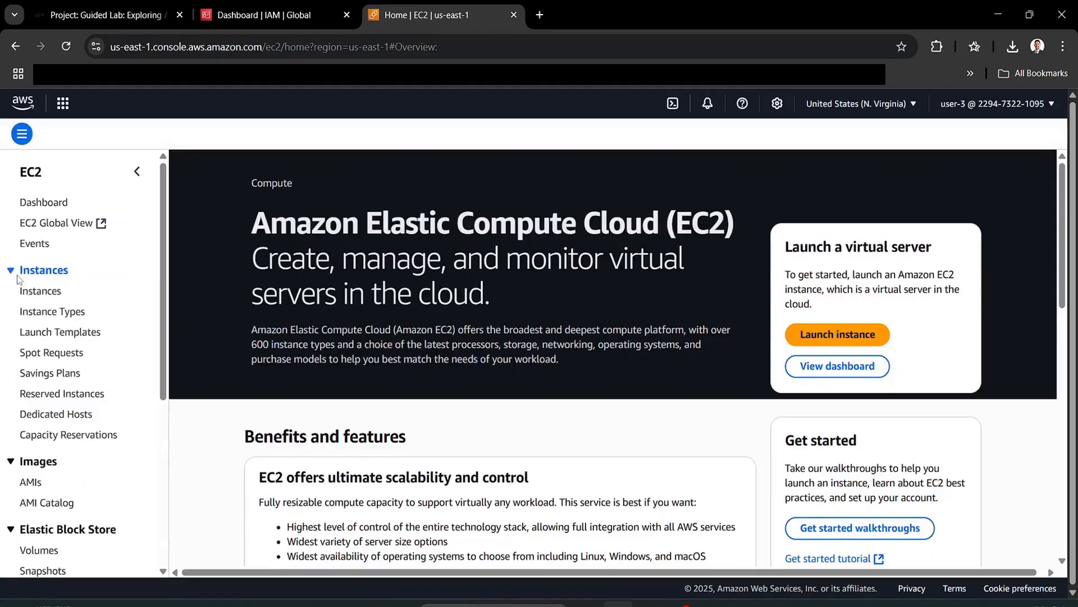
- Open the EC2 Instances list and check the lab instructions for the next step
{"action": "left_click", "coordinate": [26, 290]}
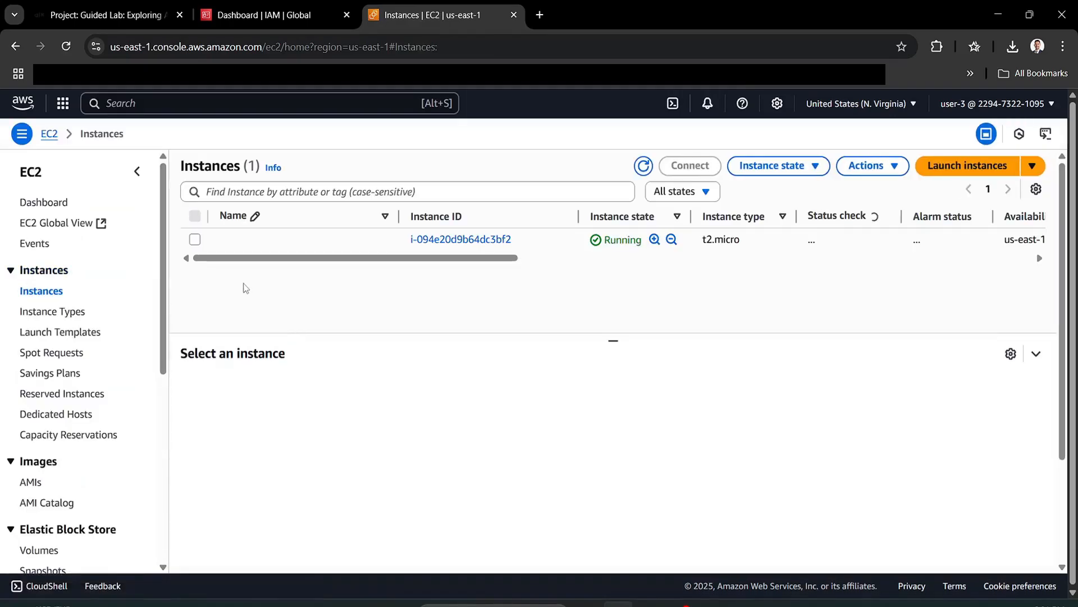
{"action": "left_click", "coordinate": [151, 8]}
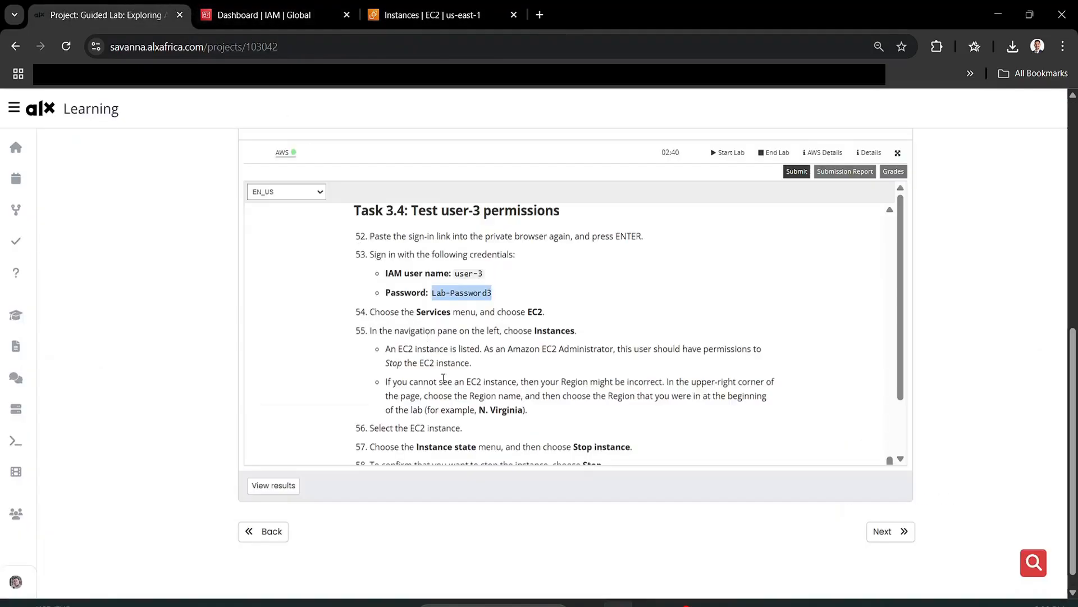
{"action": "left_click", "coordinate": [456, 375]}
{"action": "key", "text": "ctrl+shift+Tab"}
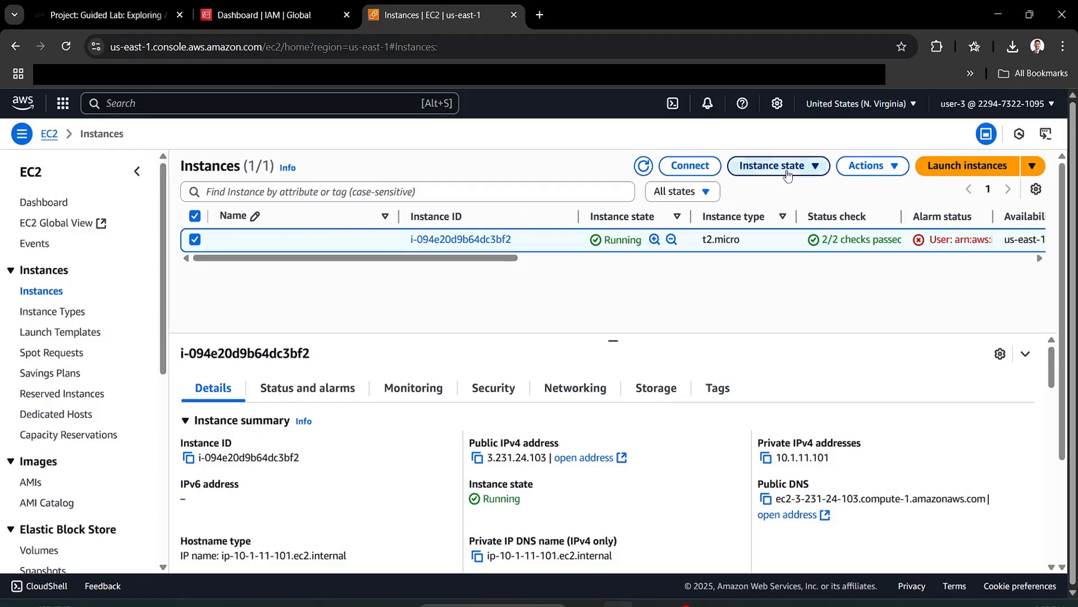
- Stop the running EC2 instance as user-3 so it shows Stopping
{"action": "left_click", "coordinate": [775, 166]}
{"action": "left_click", "coordinate": [786, 194]}
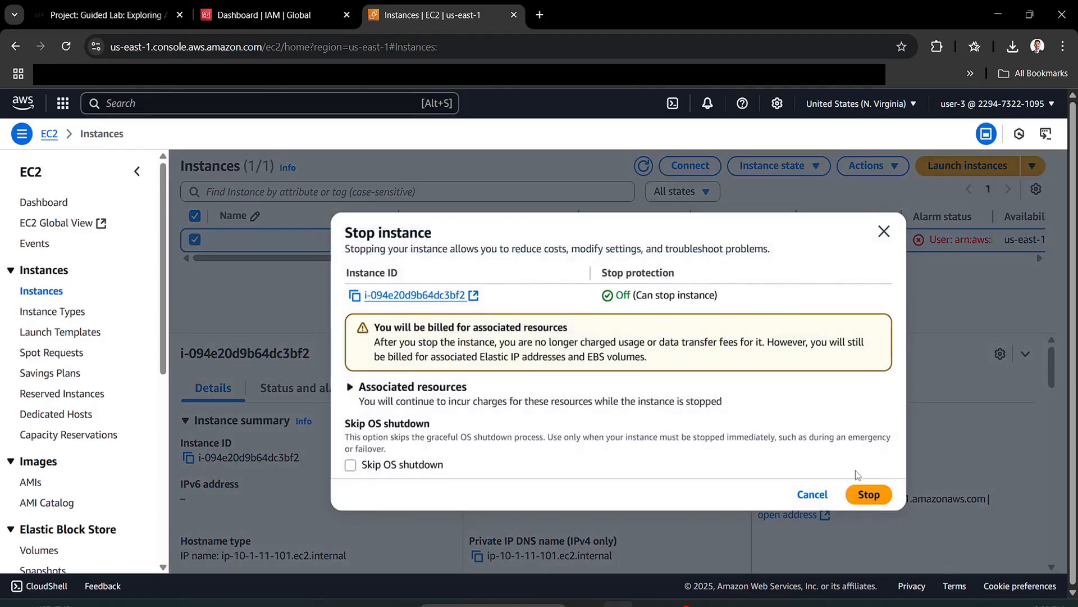
{"action": "left_click", "coordinate": [869, 495]}
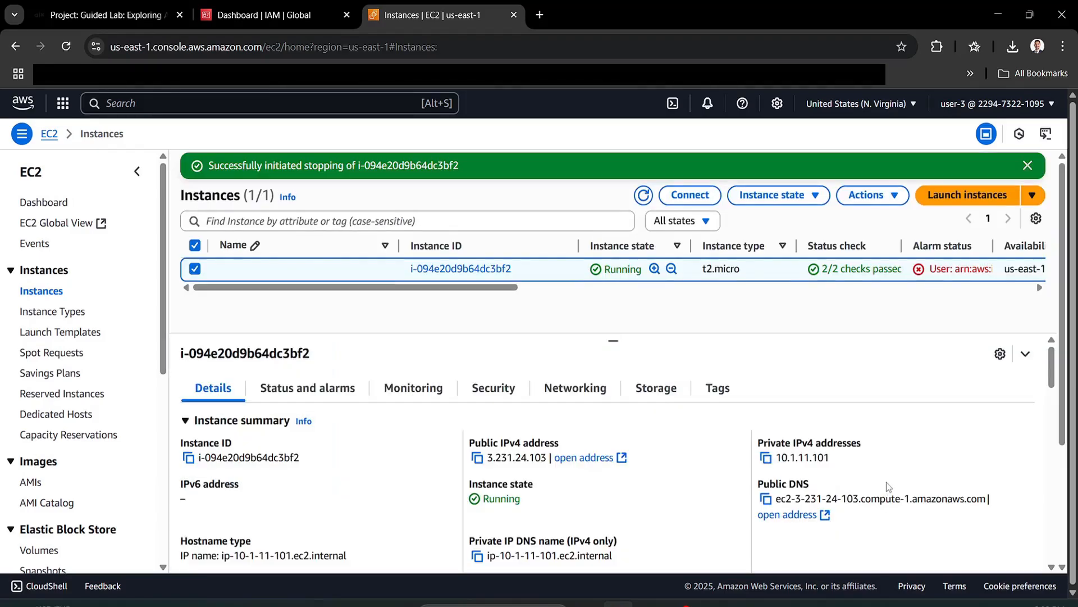
{"action": "triple_click", "coordinate": [343, 165]}
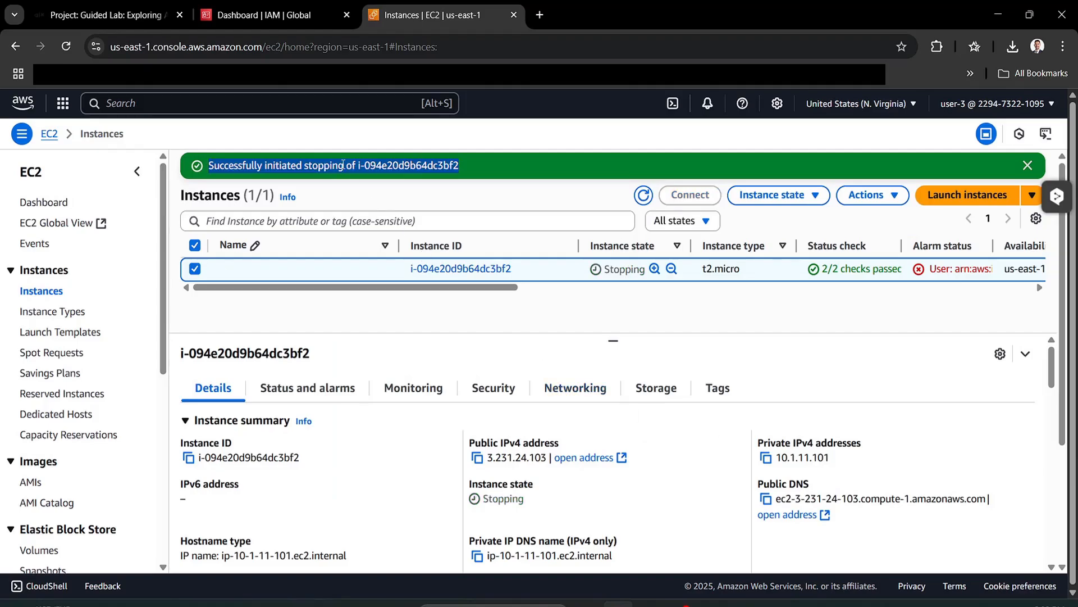
{"action": "left_click", "coordinate": [426, 337]}
- Submit the lab work for grading under Submitting your work, confirming with Yes
{"action": "left_click", "coordinate": [141, 7]}
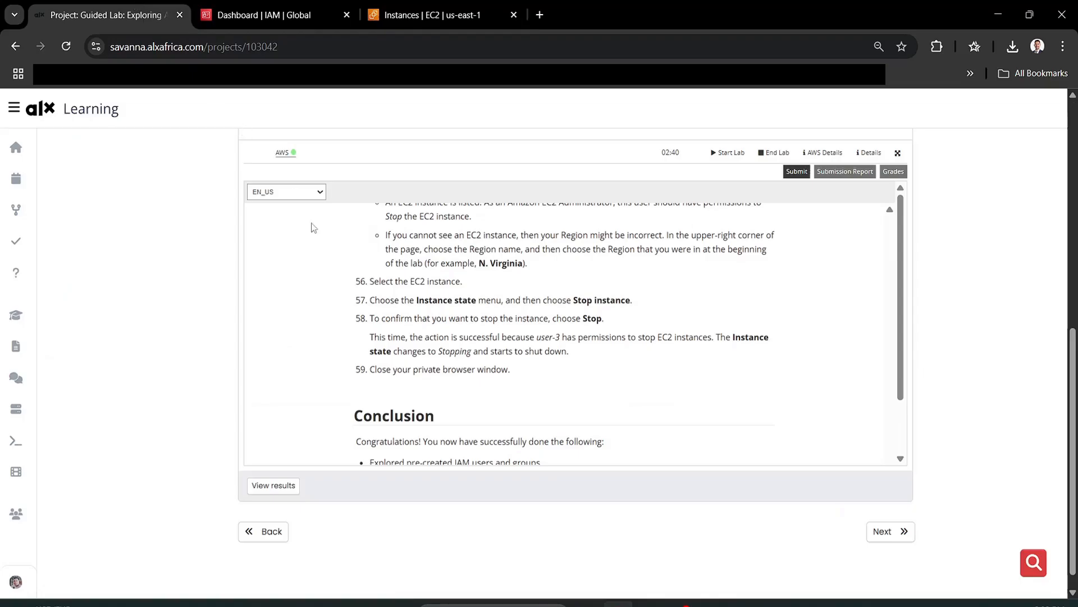
{"action": "scroll", "coordinate": [484, 367], "scroll_direction": "down", "scroll_amount": 4}
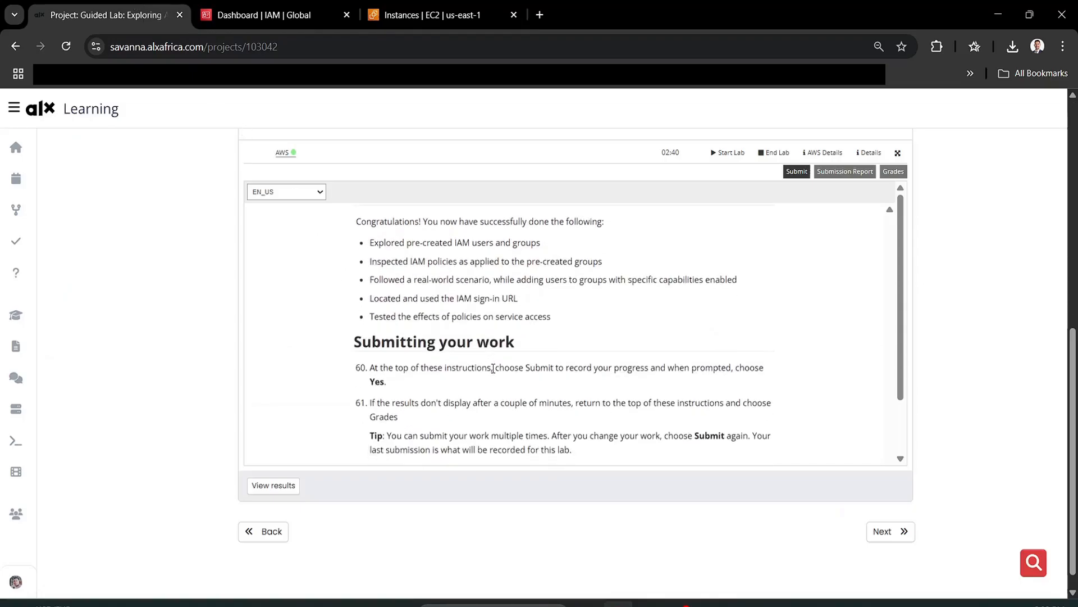
{"action": "scroll", "coordinate": [495, 367], "scroll_direction": "down", "scroll_amount": 2}
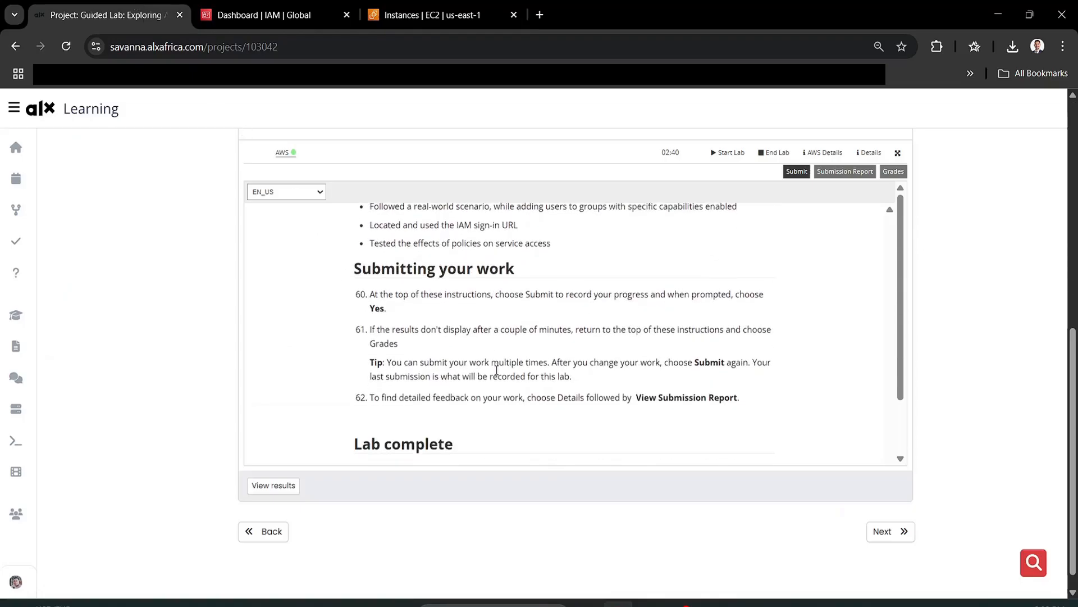
{"action": "scroll", "coordinate": [496, 370], "scroll_direction": "down", "scroll_amount": 2}
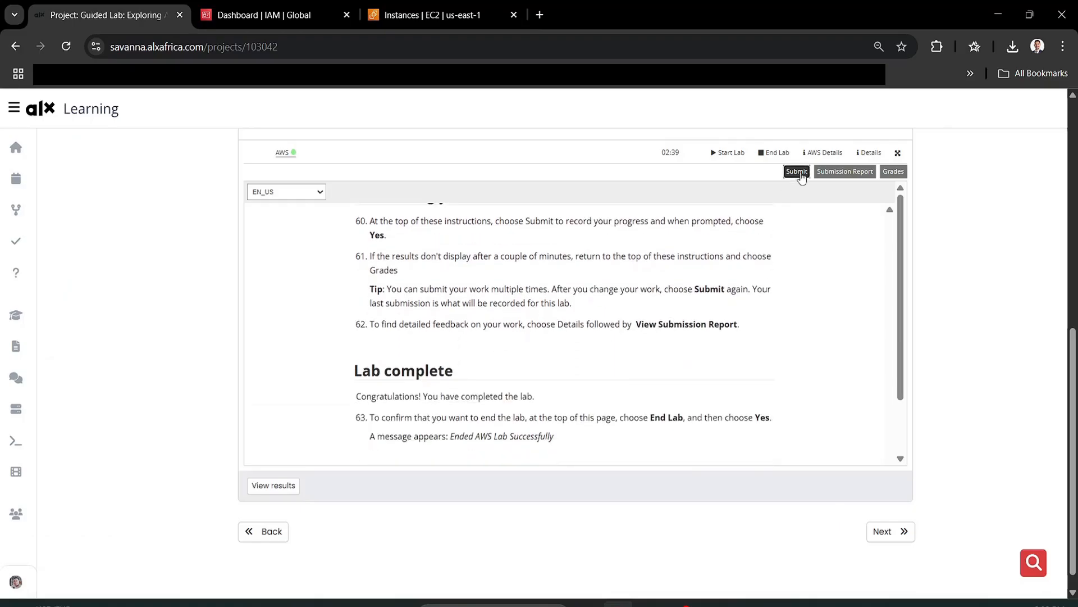
{"action": "left_click", "coordinate": [797, 172]}
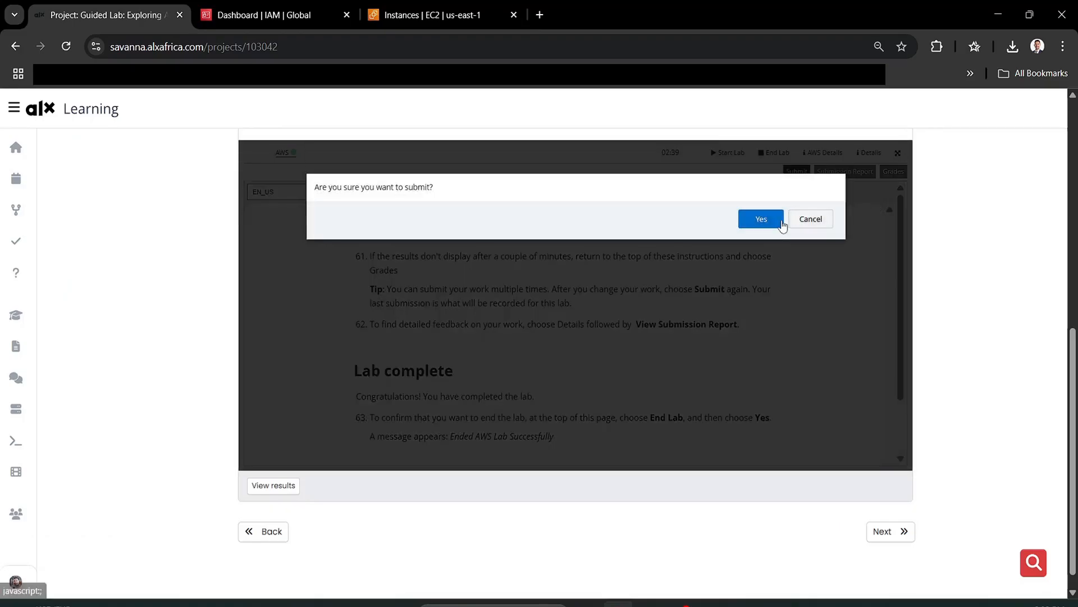
{"action": "left_click", "coordinate": [772, 225]}
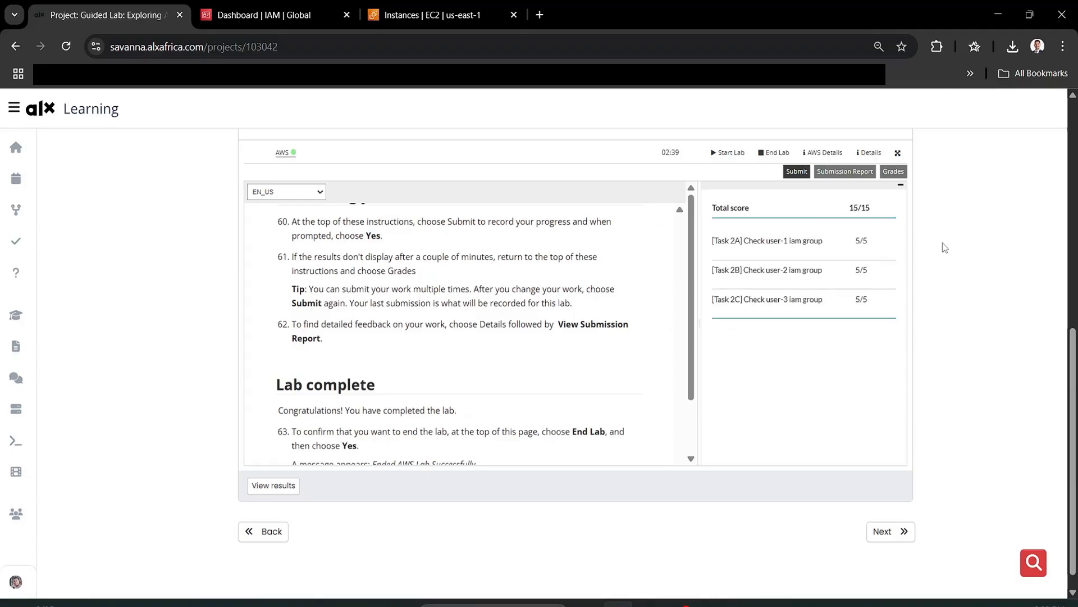
- Review the grades: 15/15 total, 5/5 per user check, 100% completed
{"action": "left_click_drag", "start_coordinate": [712, 207], "coordinate": [780, 331]}
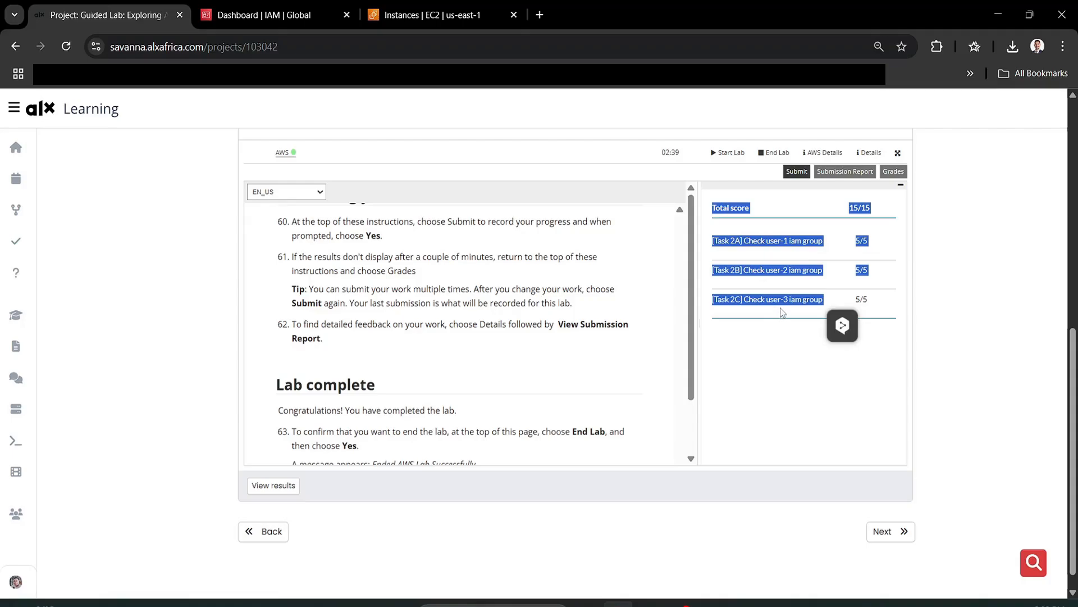
{"action": "left_click", "coordinate": [782, 313]}
{"action": "scroll", "coordinate": [575, 308], "scroll_direction": "up", "scroll_amount": 3}
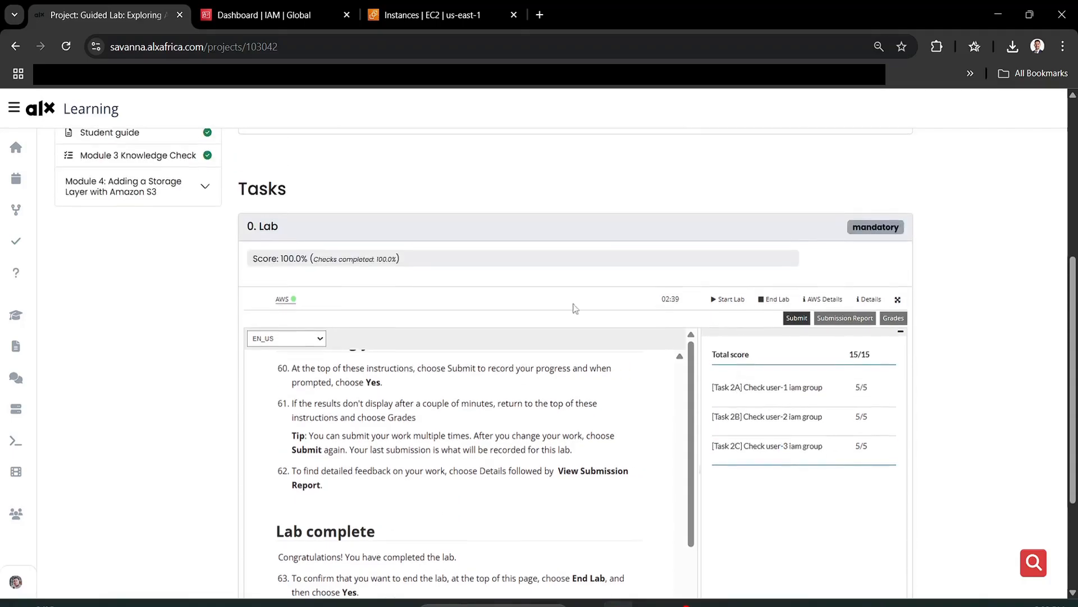
{"action": "double_click", "coordinate": [371, 260]}
{"action": "triple_click", "coordinate": [369, 259]}
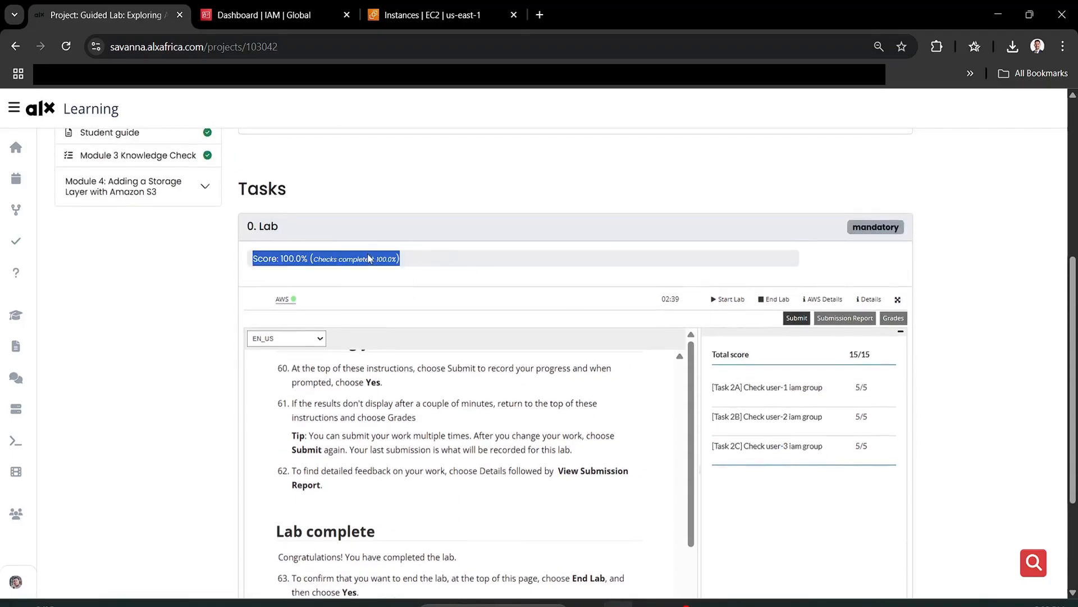